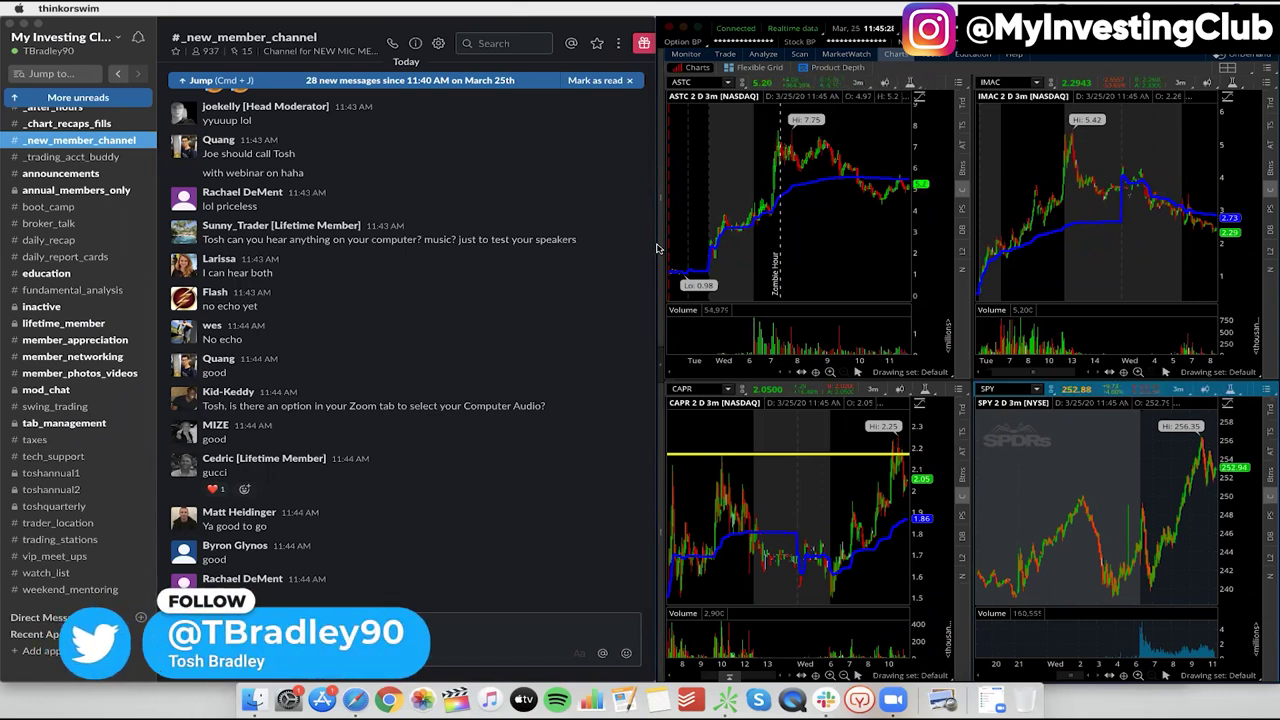
{"action": "scroll", "coordinate": [630, 160], "scroll_direction": "up", "scroll_amount": 3}
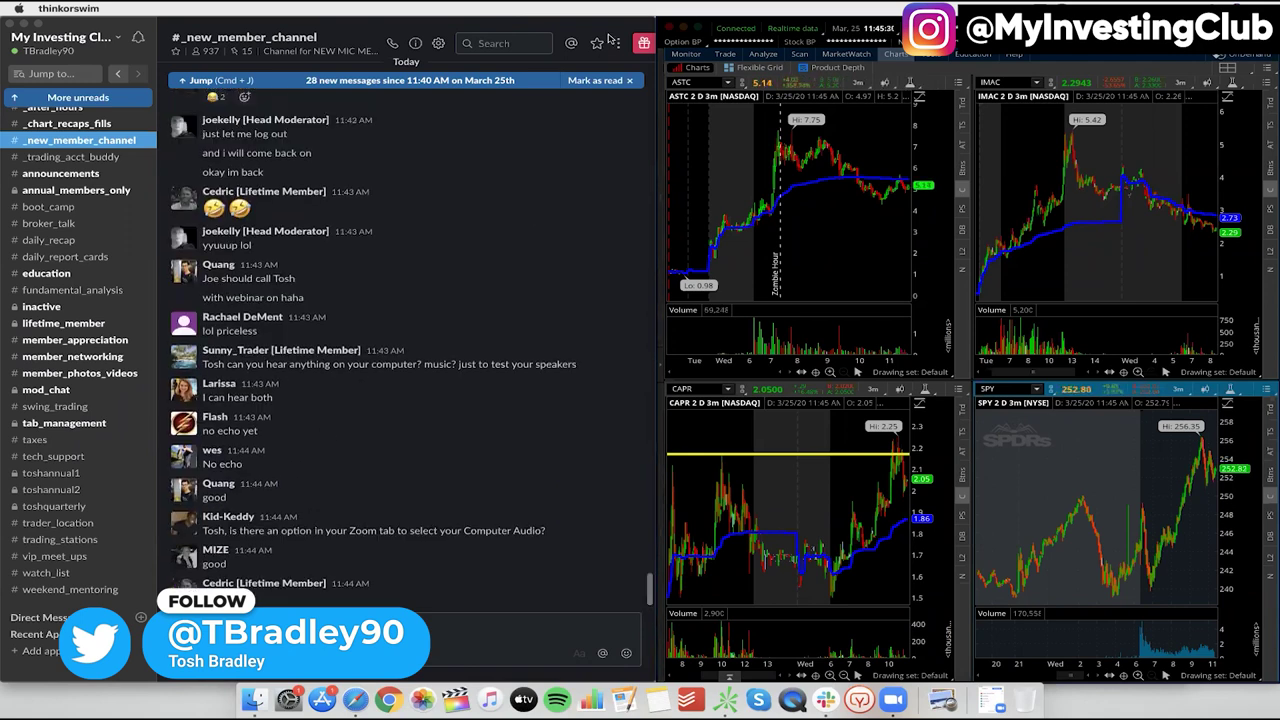
{"action": "scroll", "coordinate": [390, 311], "scroll_direction": "down", "scroll_amount": 5}
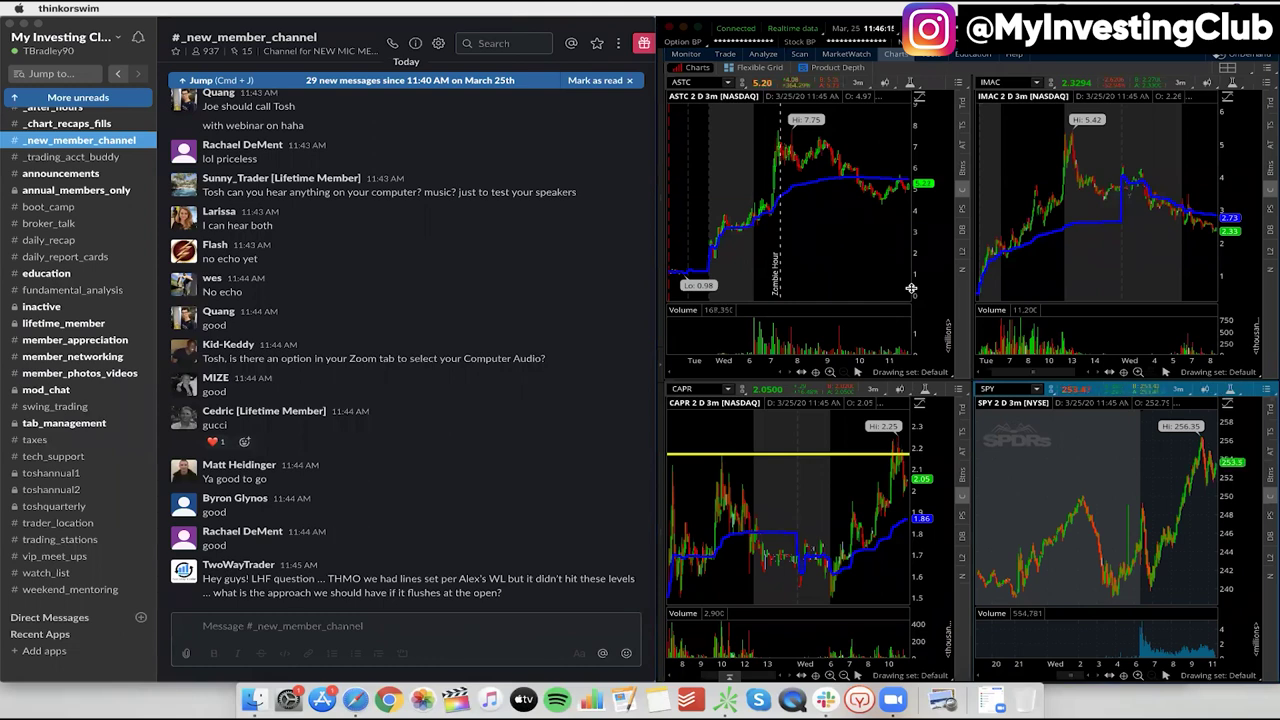
{"action": "left_click", "coordinate": [422, 490]}
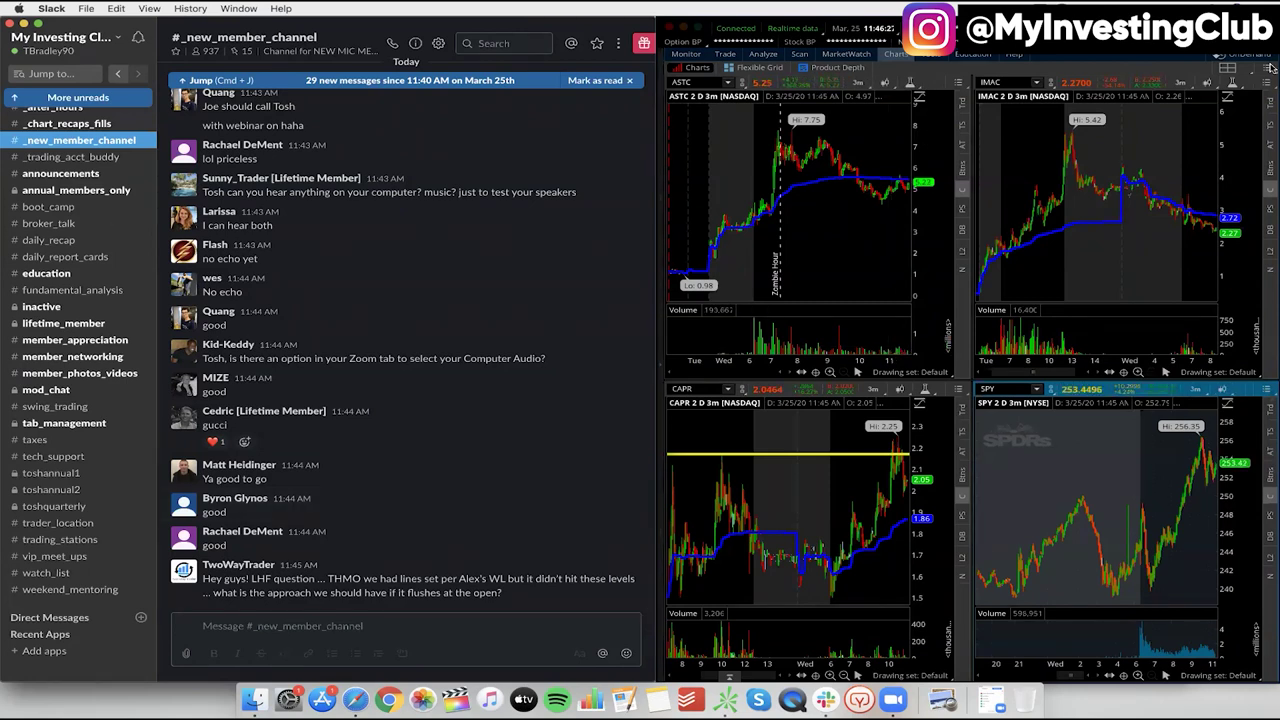
Detach the chart grid into its own window, reduce it to a single ASTC chart, and align the window beside the chat
{"action": "left_click", "coordinate": [1265, 68]}
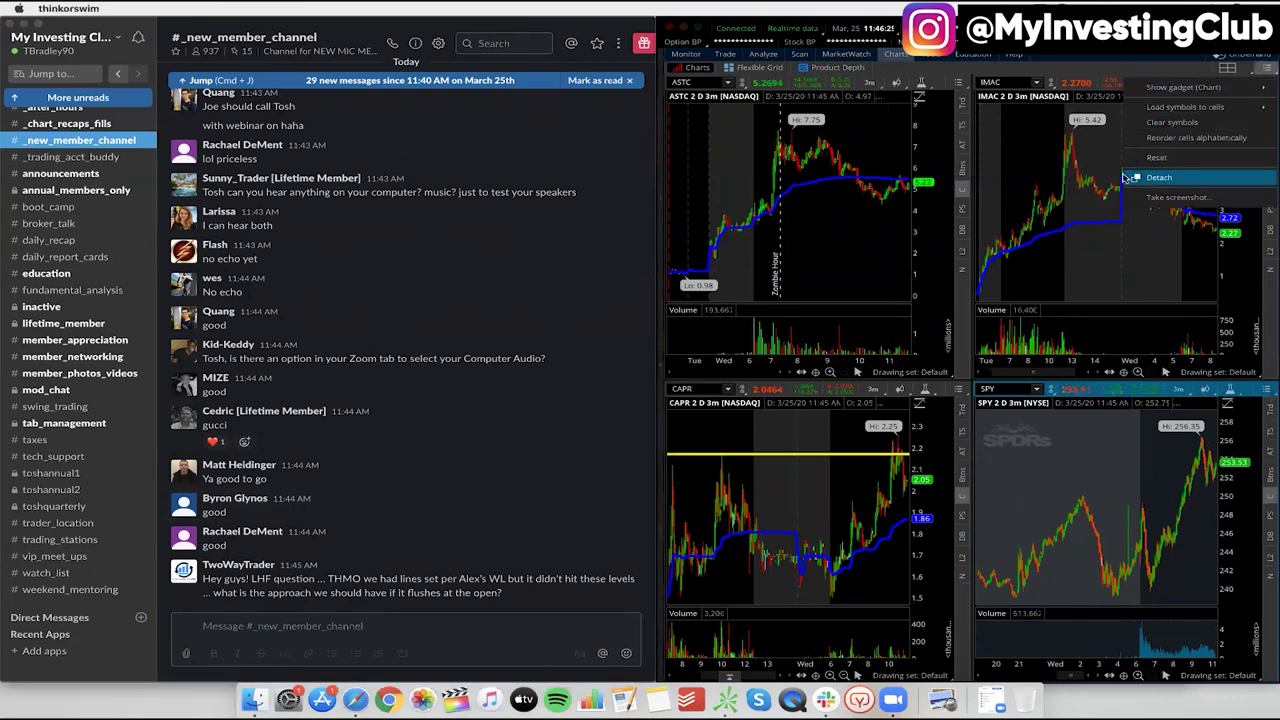
{"action": "left_click", "coordinate": [1127, 177]}
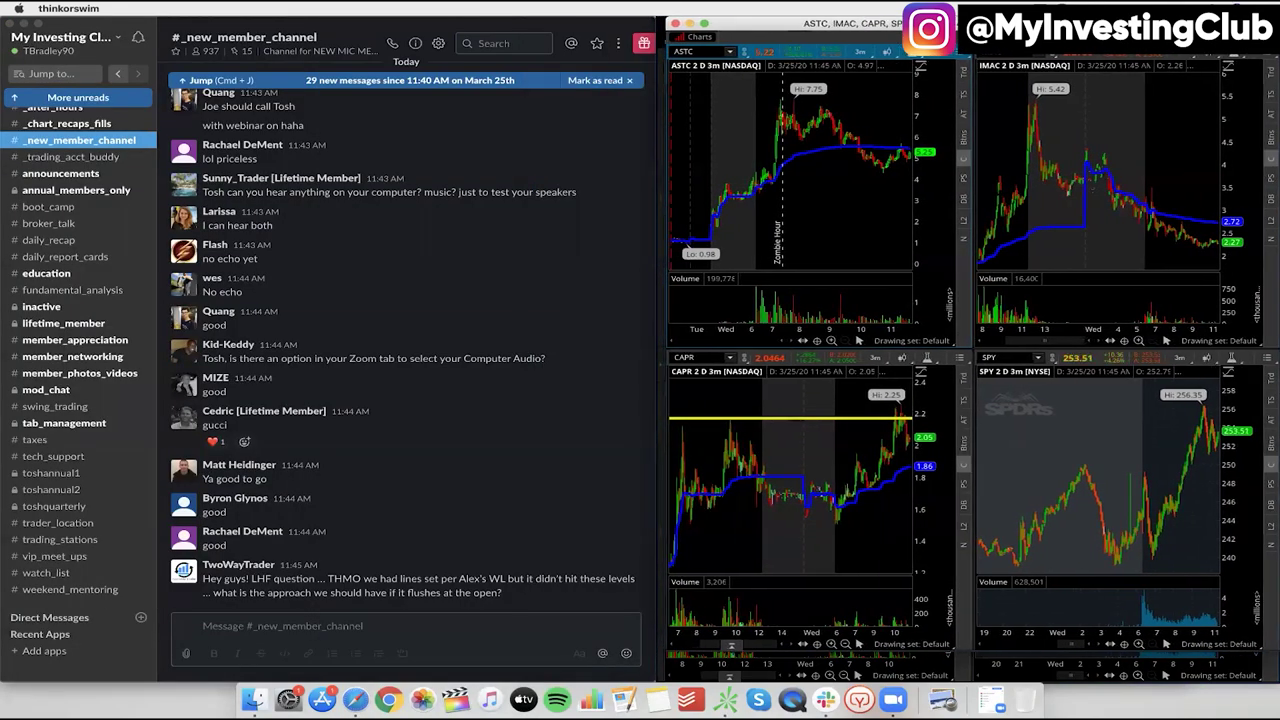
{"action": "left_click", "coordinate": [1228, 65]}
{"action": "left_click", "coordinate": [1180, 120]}
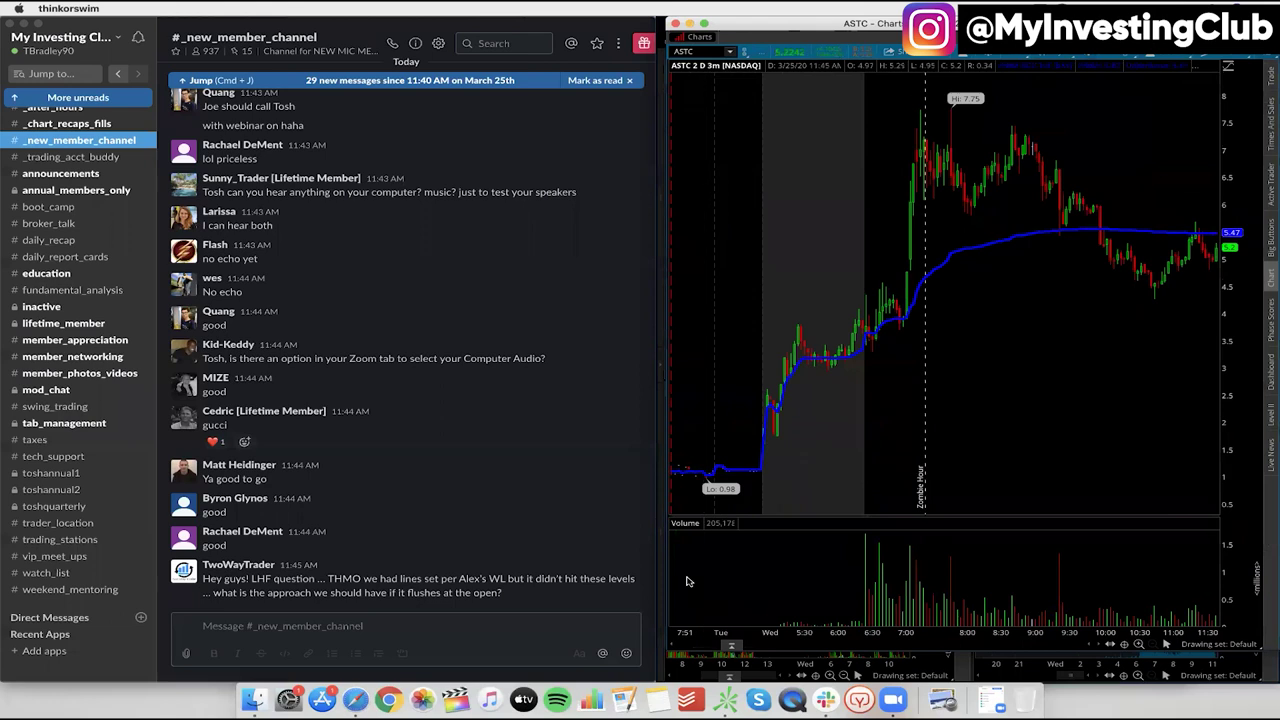
{"action": "left_click_drag", "start_coordinate": [660, 583], "coordinate": [650, 583]}
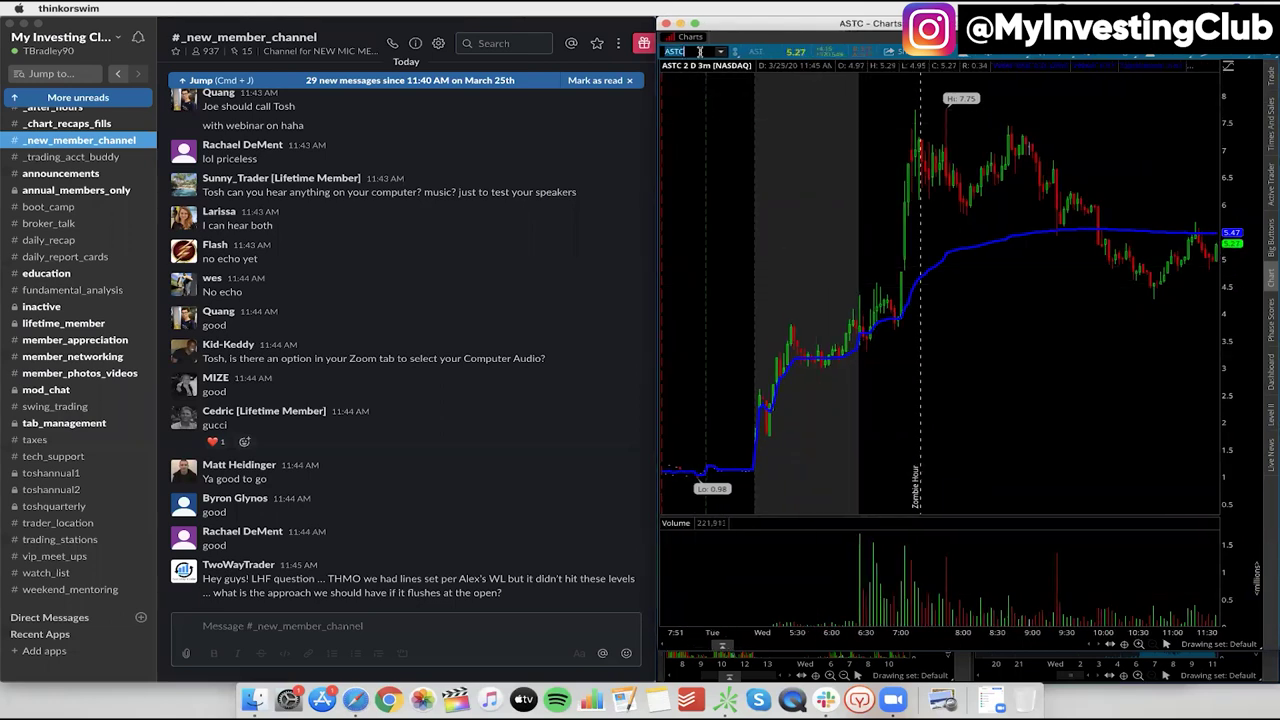
Load the TTOO symbol in the detached chart and enlarge its price pane by shrinking the volume pane and extending the window
{"action": "key", "text": "Return"}
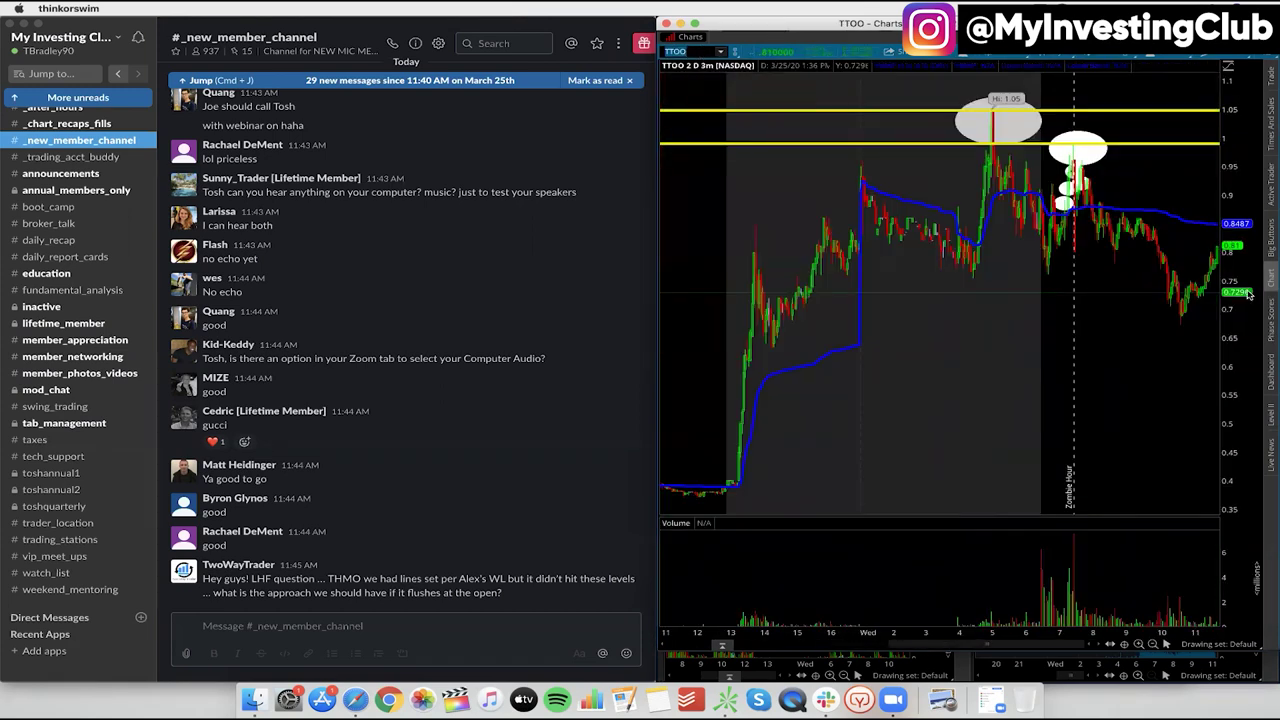
{"action": "left_click_drag", "start_coordinate": [695, 230], "coordinate": [1271, 322]}
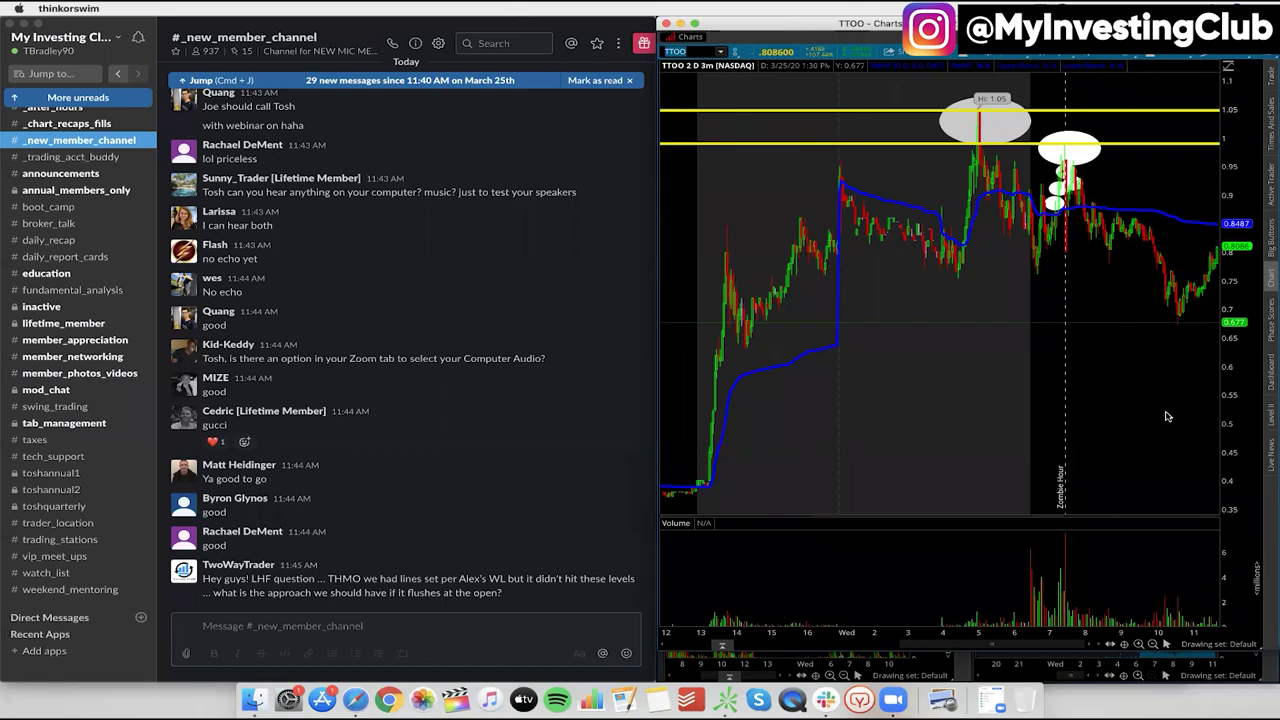
{"action": "left_click_drag", "start_coordinate": [1141, 514], "coordinate": [1141, 573]}
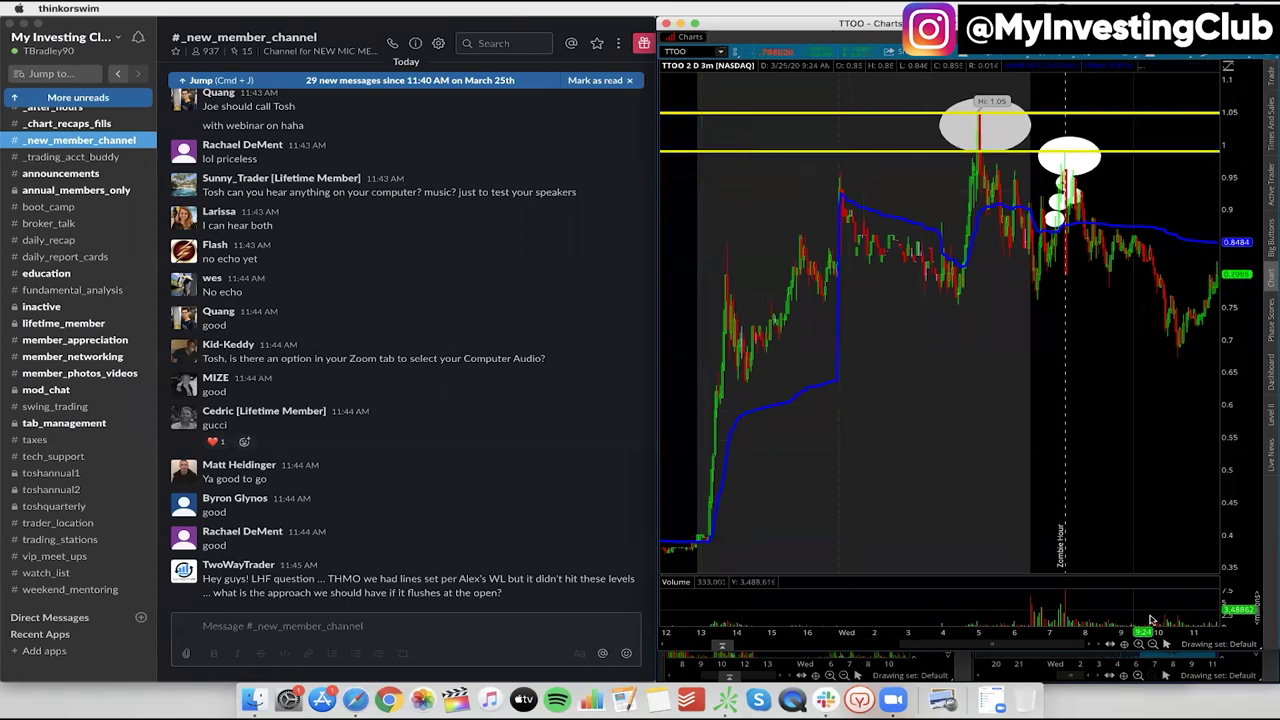
{"action": "left_click_drag", "start_coordinate": [1262, 681], "coordinate": [1272, 697]}
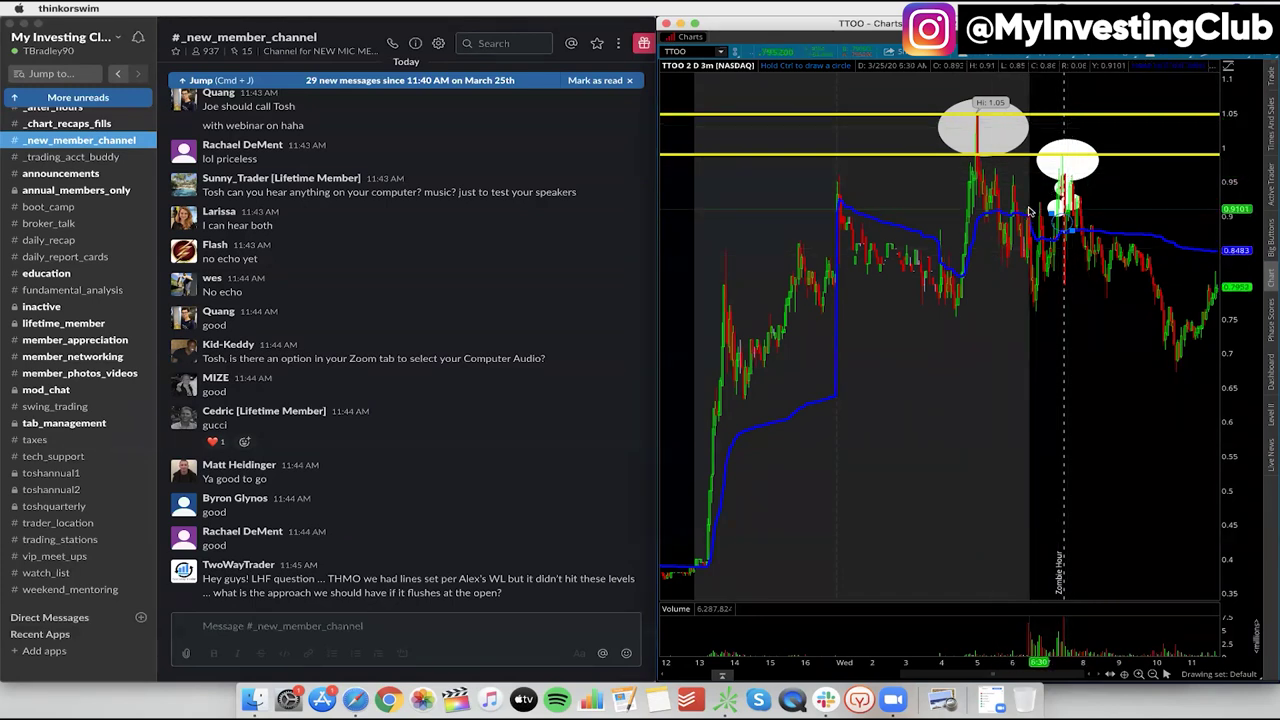
Examine TTOO's price action around the Zombie Hour line, the yellow resistance lines and the preceding run-up
{"action": "left_click_drag", "start_coordinate": [954, 270], "coordinate": [1190, 274]}
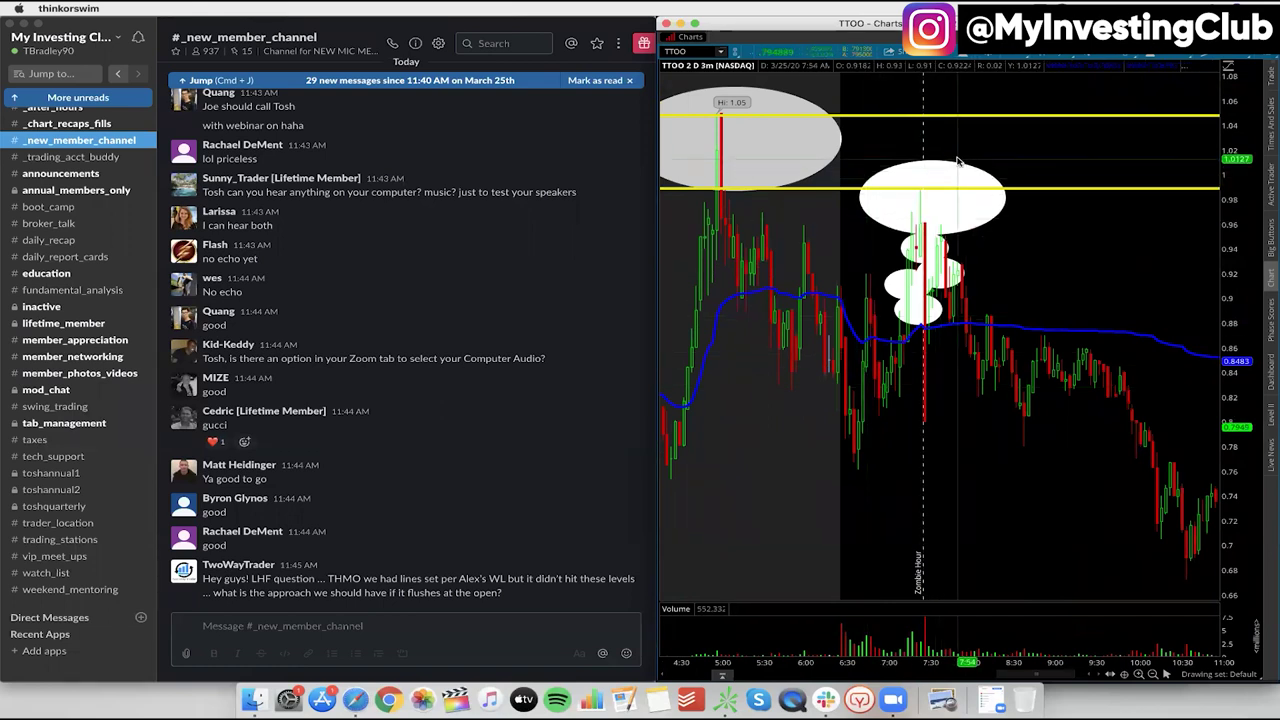
{"action": "scroll", "coordinate": [1030, 165], "scroll_direction": "down", "scroll_amount": 5}
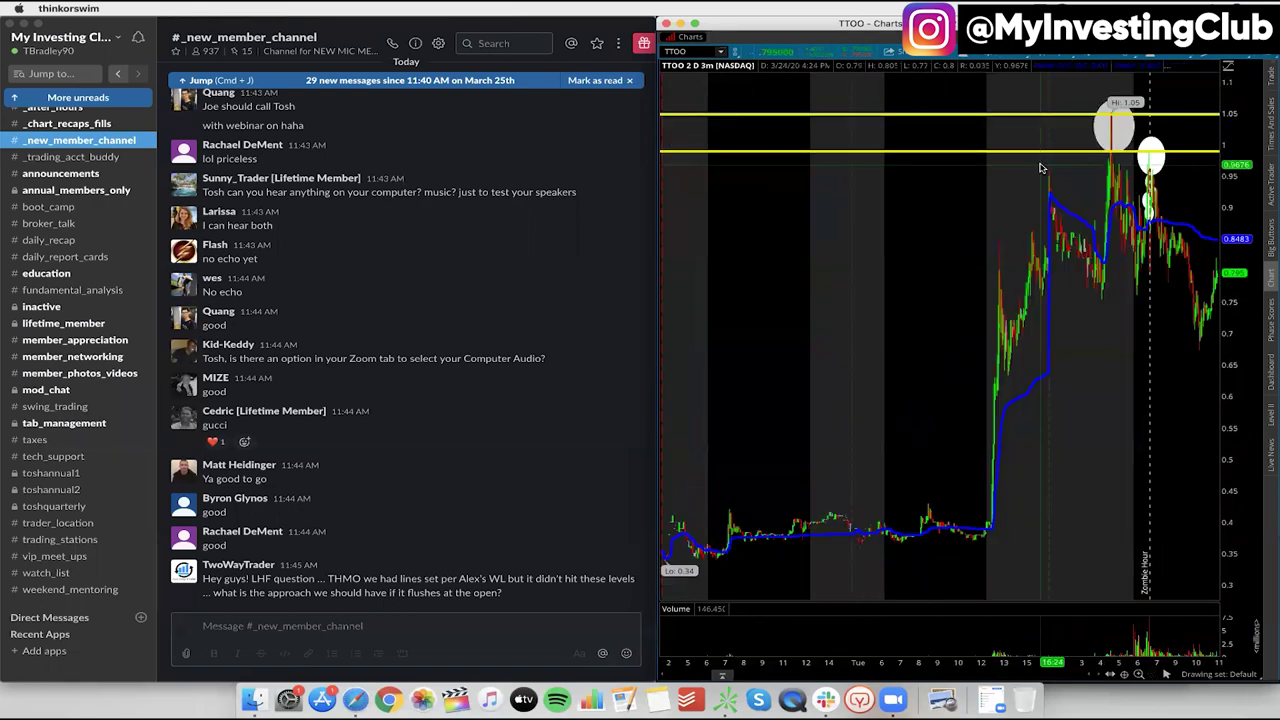
{"action": "scroll", "coordinate": [1036, 200], "scroll_direction": "up", "scroll_amount": 4}
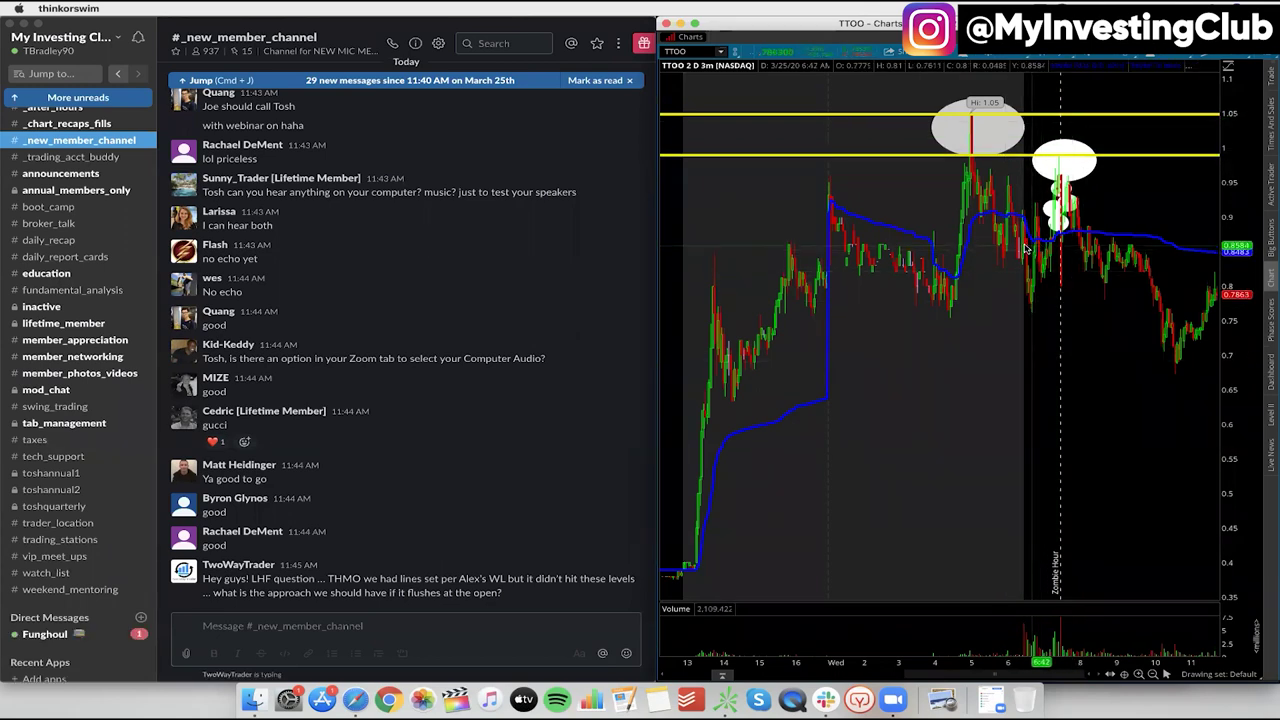
{"action": "left_click_drag", "start_coordinate": [846, 300], "coordinate": [1215, 300]}
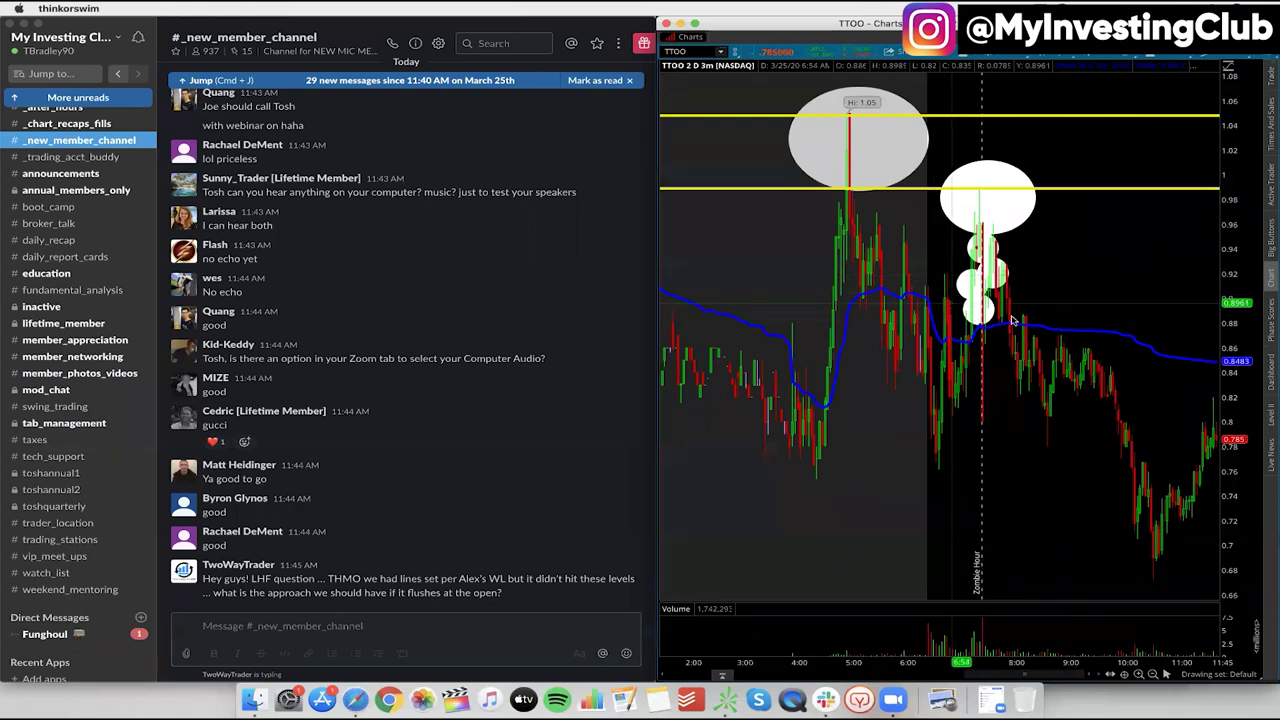
{"action": "scroll", "coordinate": [1090, 302], "scroll_direction": "down", "scroll_amount": 3}
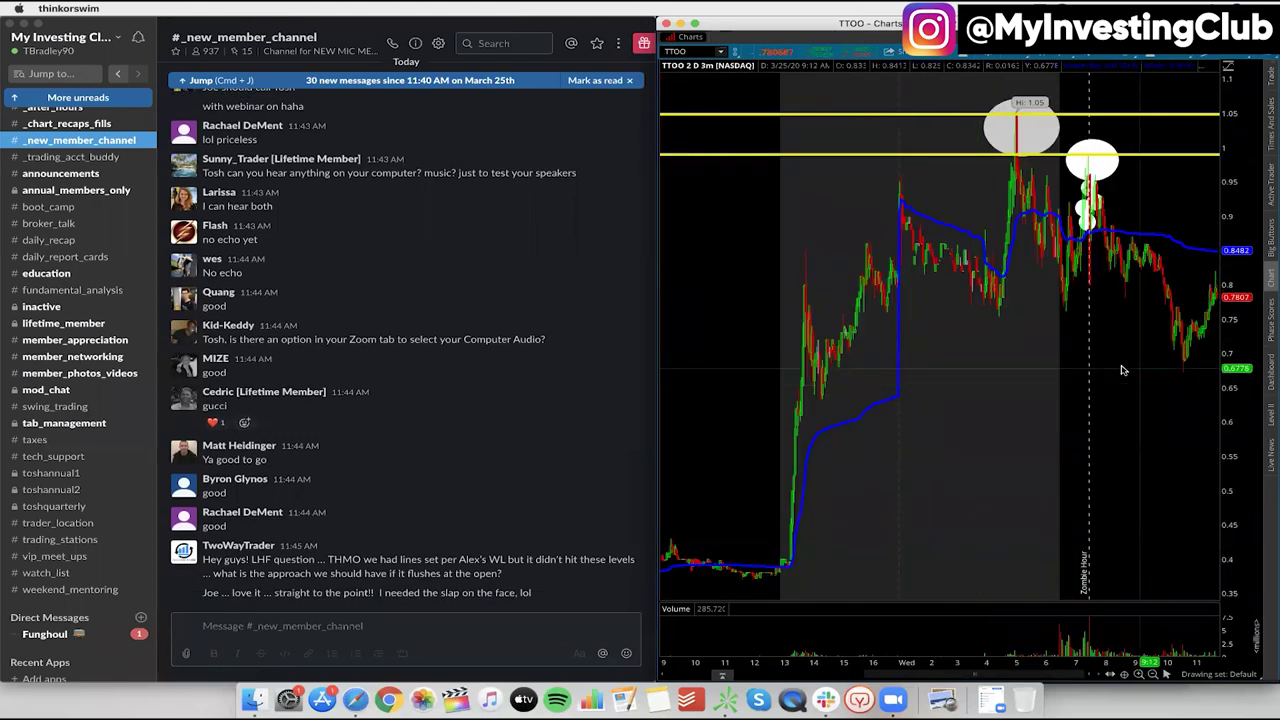
{"action": "scroll", "coordinate": [985, 411], "scroll_direction": "up", "scroll_amount": 1}
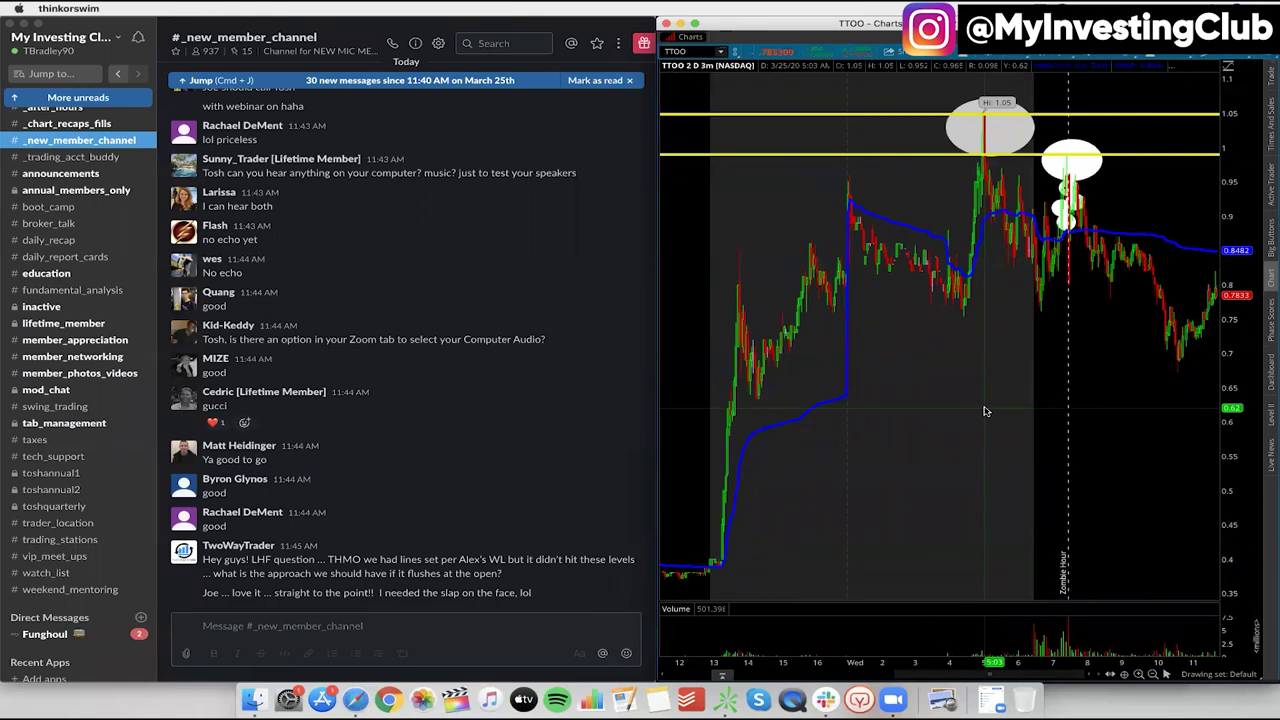
Load the BA symbol in the detached chart and bring the March 24 regular session into close view
{"action": "type", "text": "BA"}
{"action": "key", "text": "Return"}
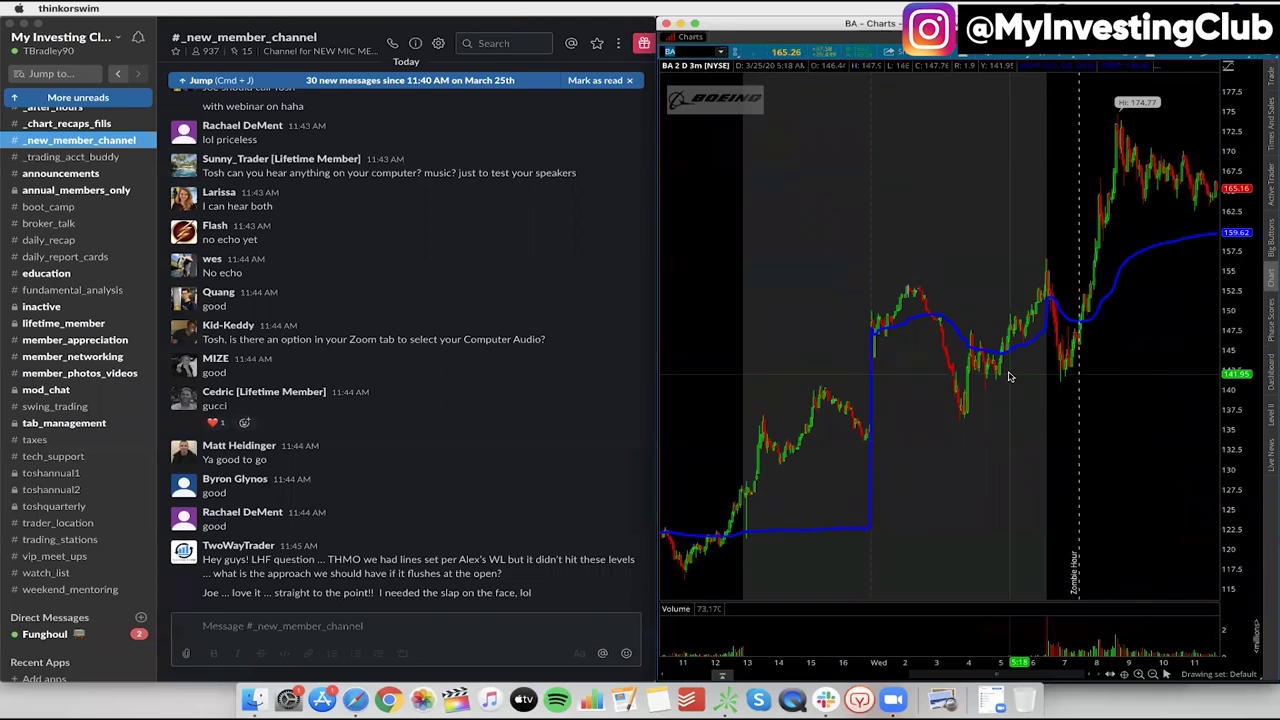
{"action": "scroll", "coordinate": [1009, 376], "scroll_direction": "up", "scroll_amount": 10}
{"action": "scroll", "coordinate": [1009, 376], "scroll_direction": "up", "scroll_amount": 3}
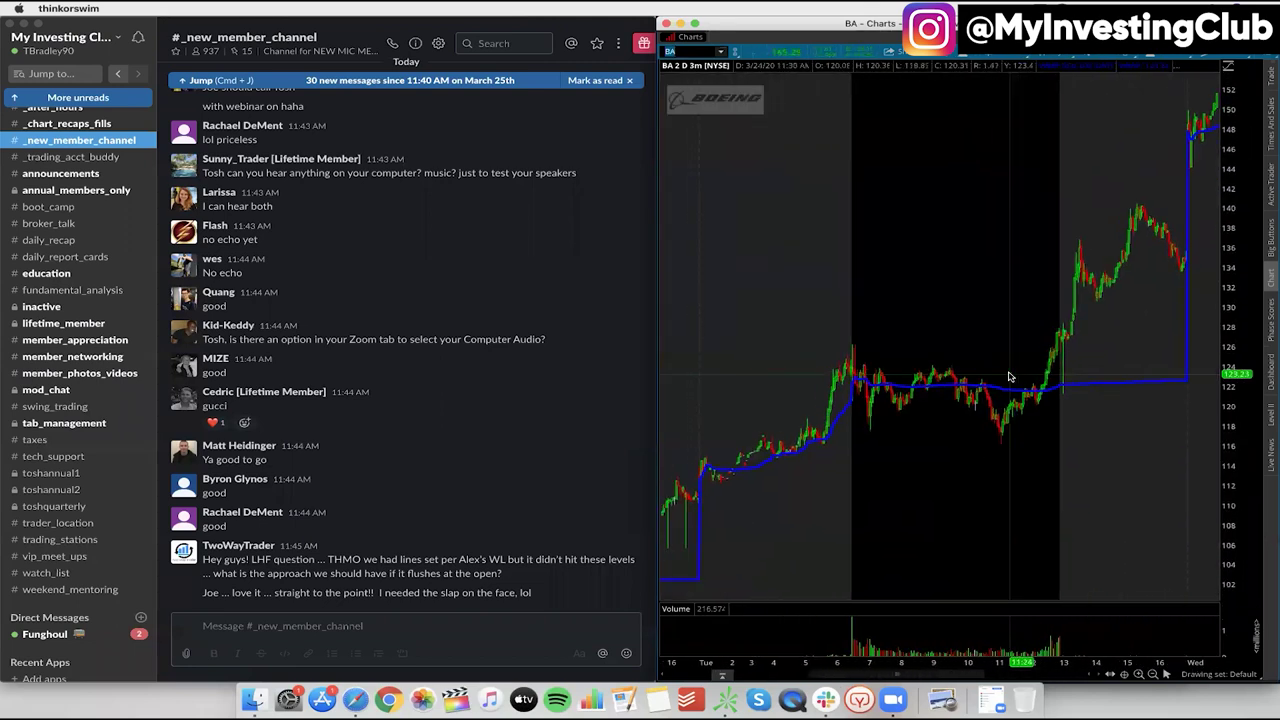
{"action": "scroll", "coordinate": [1009, 376], "scroll_direction": "up", "scroll_amount": 1}
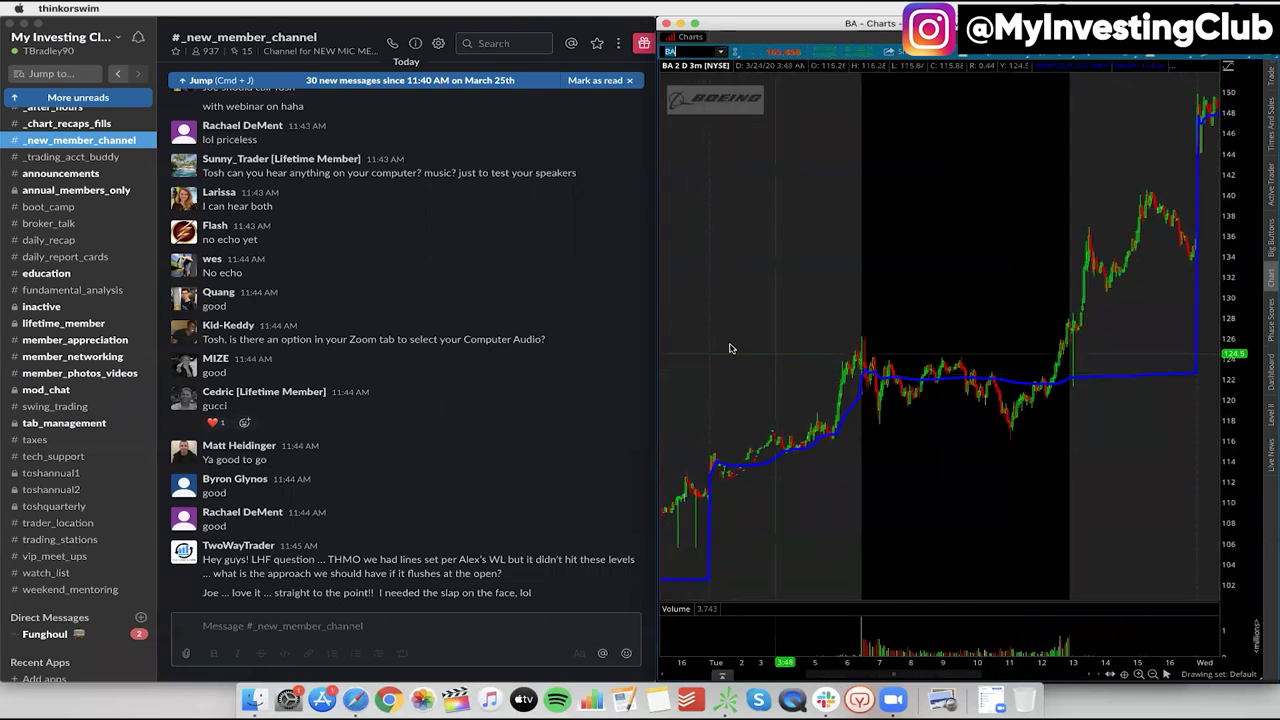
{"action": "left_click_drag", "start_coordinate": [729, 345], "coordinate": [1115, 351]}
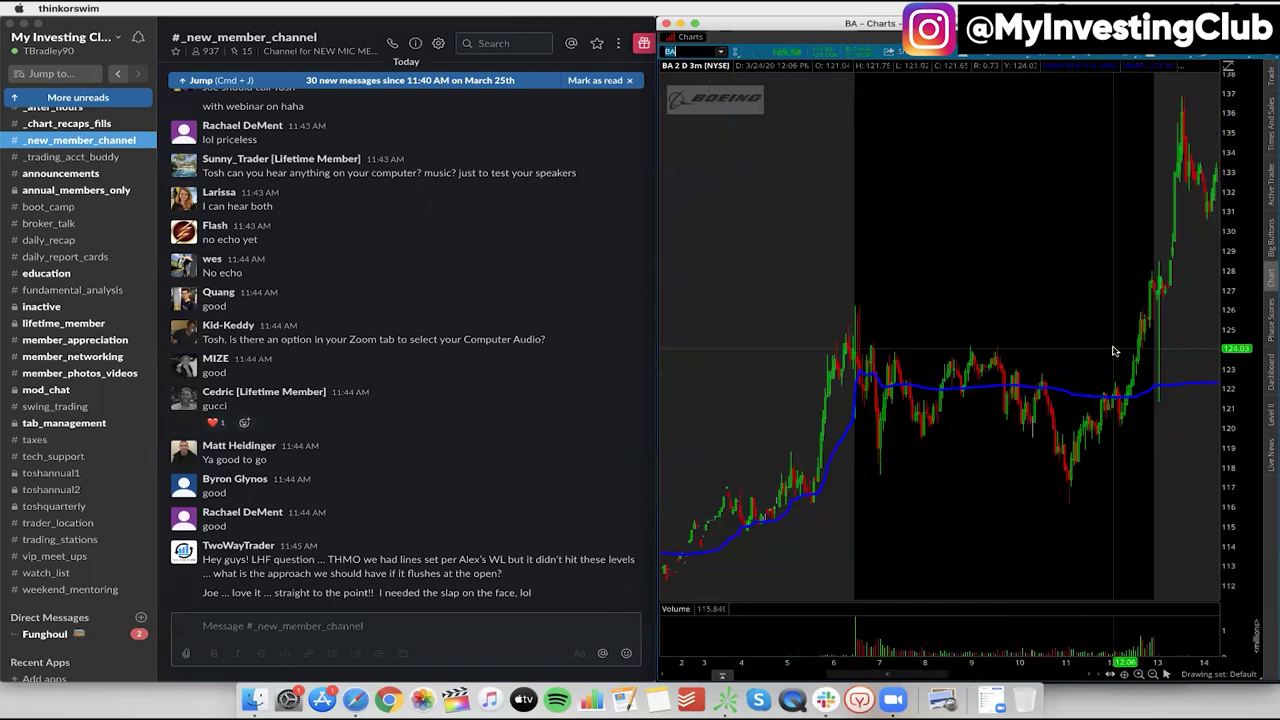
{"action": "scroll", "coordinate": [1115, 351], "scroll_direction": "down", "scroll_amount": 1}
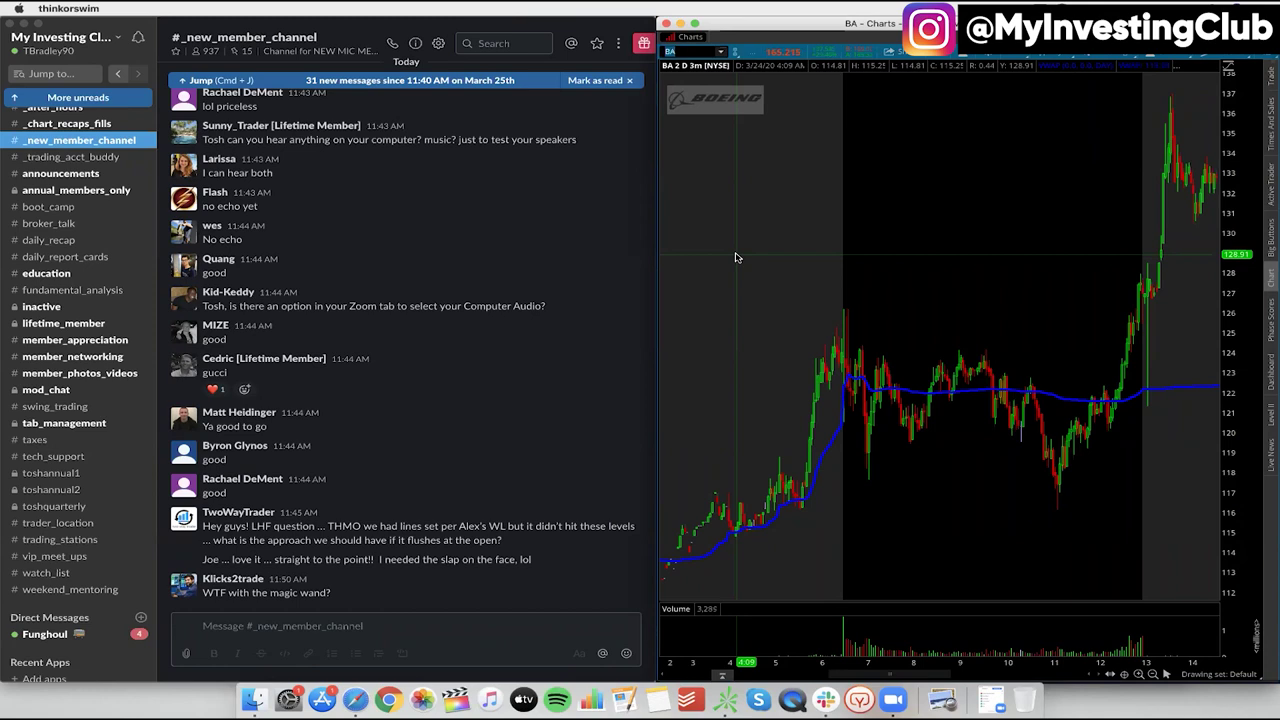
Open the watch_list channel in Slack, find the morning watch list, and highlight the short levels of its CAPR entry
{"action": "left_click", "coordinate": [48, 573]}
{"action": "scroll", "coordinate": [367, 466], "scroll_direction": "up", "scroll_amount": 15}
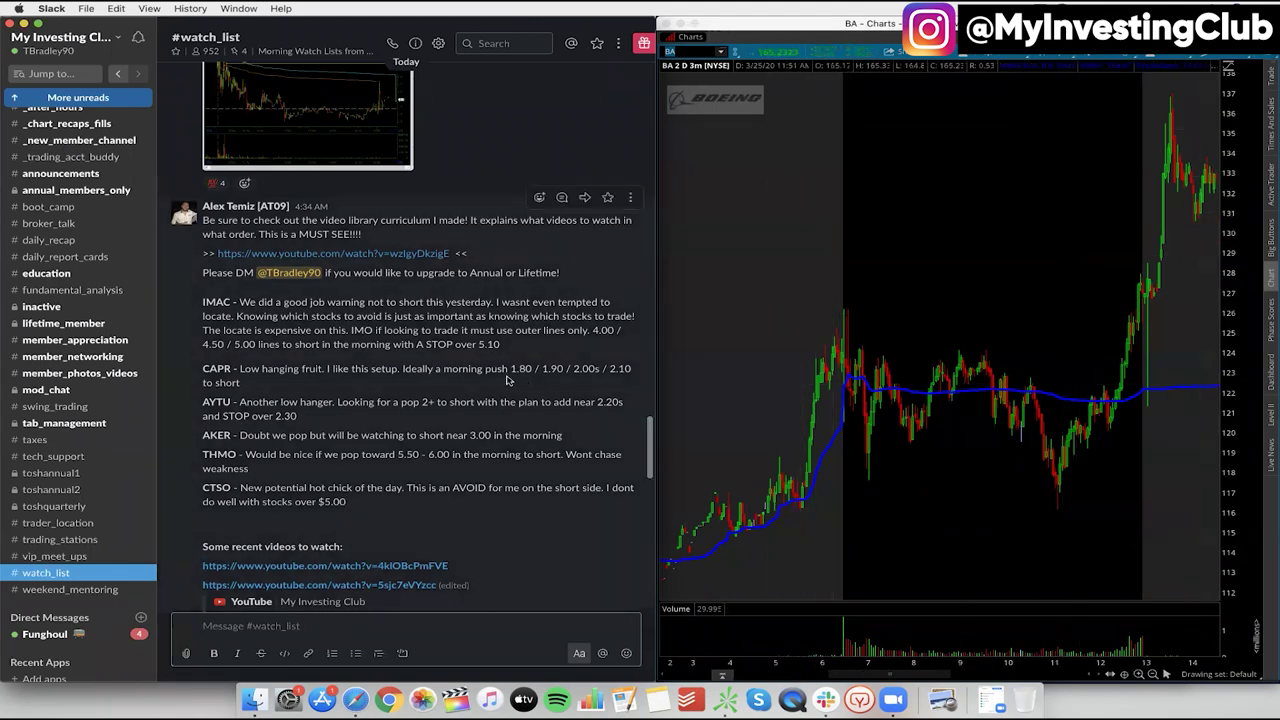
{"action": "left_click_drag", "start_coordinate": [510, 368], "coordinate": [637, 380]}
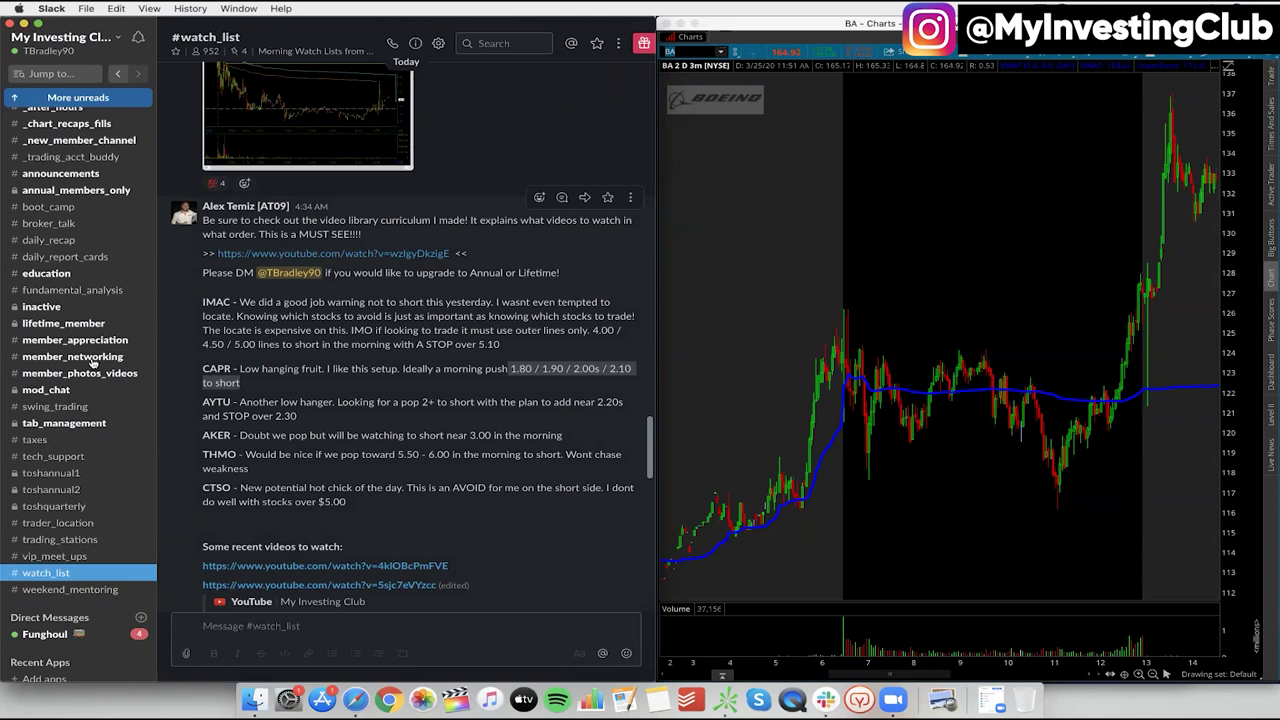
Return to the _new_member_channel and go to its latest messages
{"action": "scroll", "coordinate": [93, 363], "scroll_direction": "up", "scroll_amount": 3}
{"action": "left_click", "coordinate": [76, 251]}
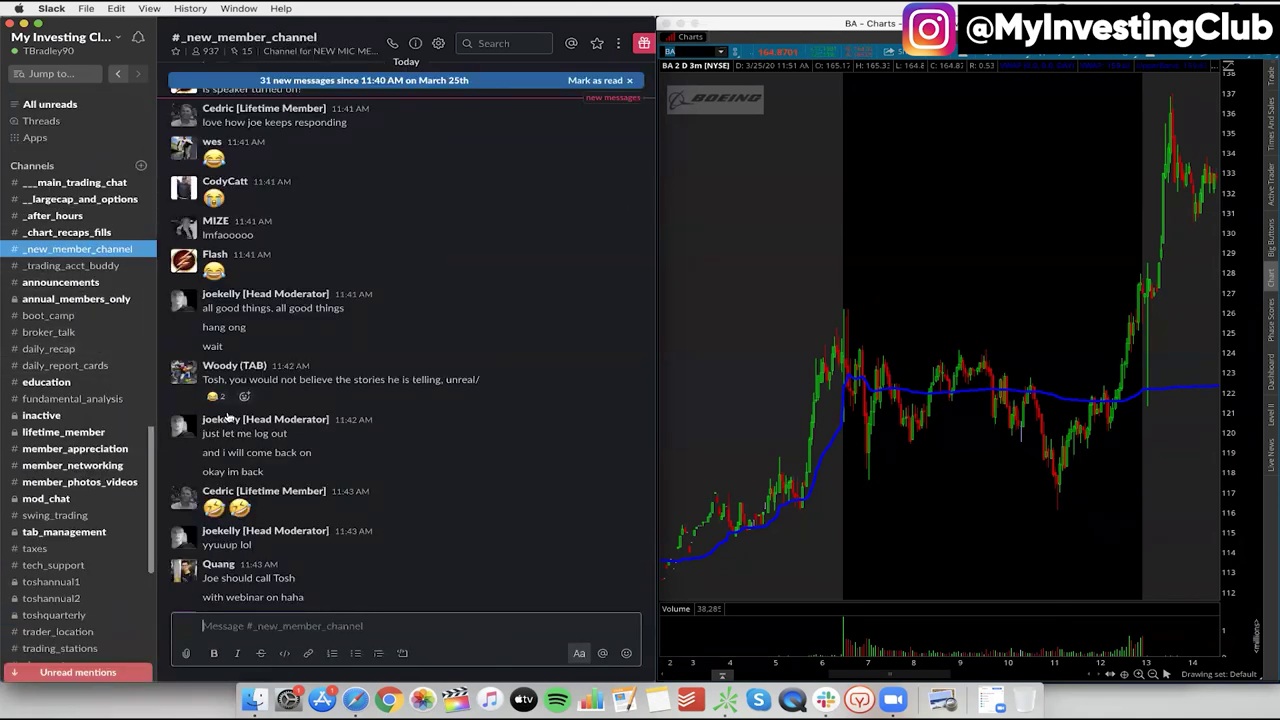
{"action": "scroll", "coordinate": [107, 612], "scroll_direction": "down", "scroll_amount": 3}
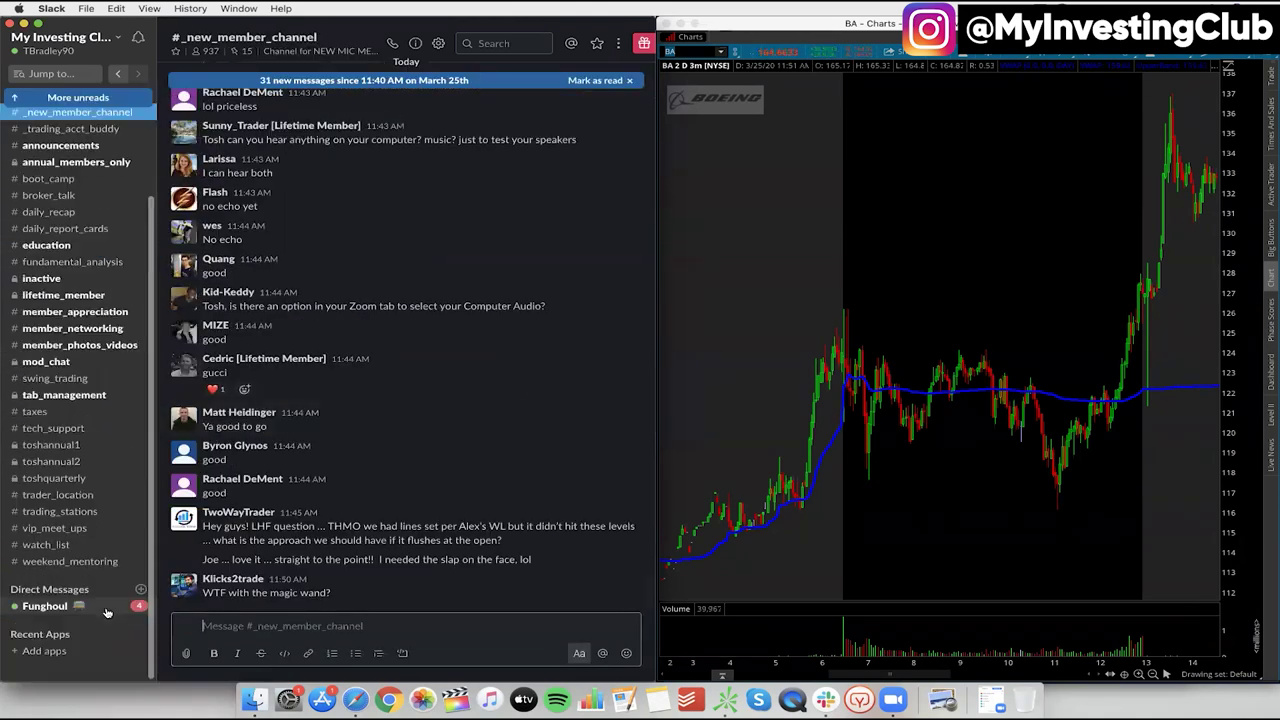
{"action": "left_click", "coordinate": [88, 676]}
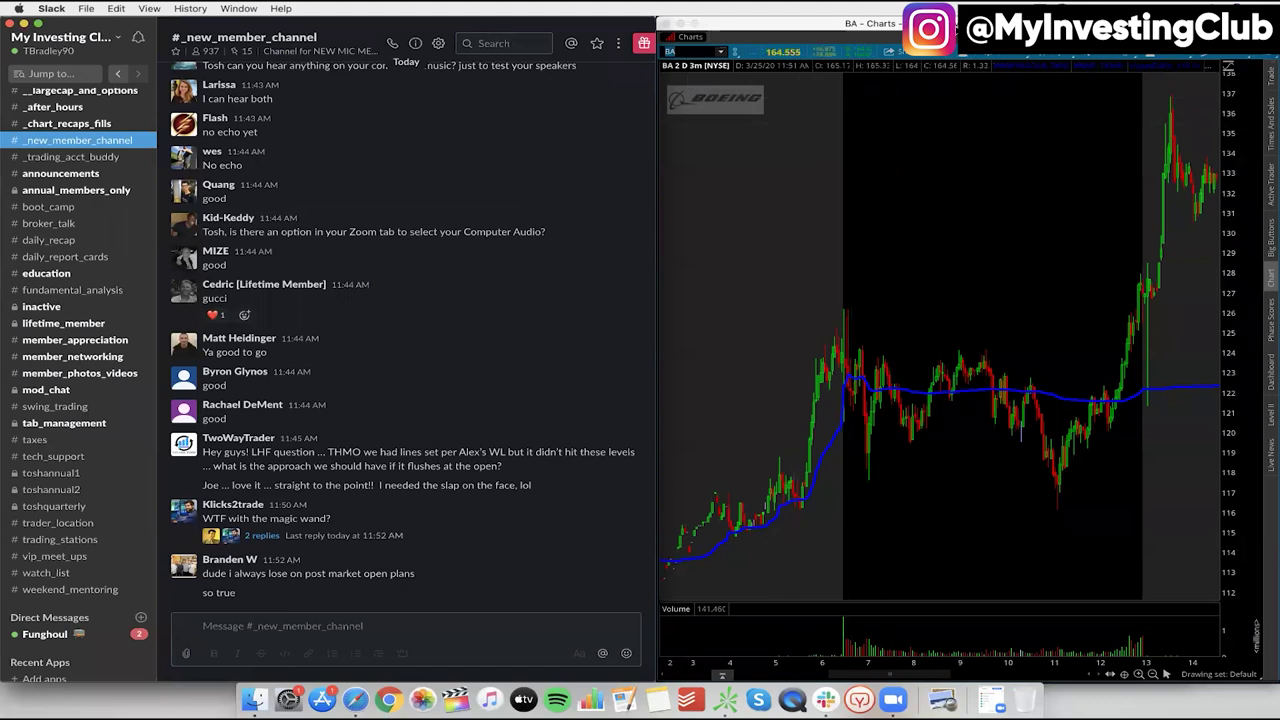
Switch the detached thinkorswim chart back to TTOO, keep its window in place, and focus on the latest run-up and March 25 session
{"action": "left_click_drag", "start_coordinate": [700, 22], "coordinate": [700, 116]}
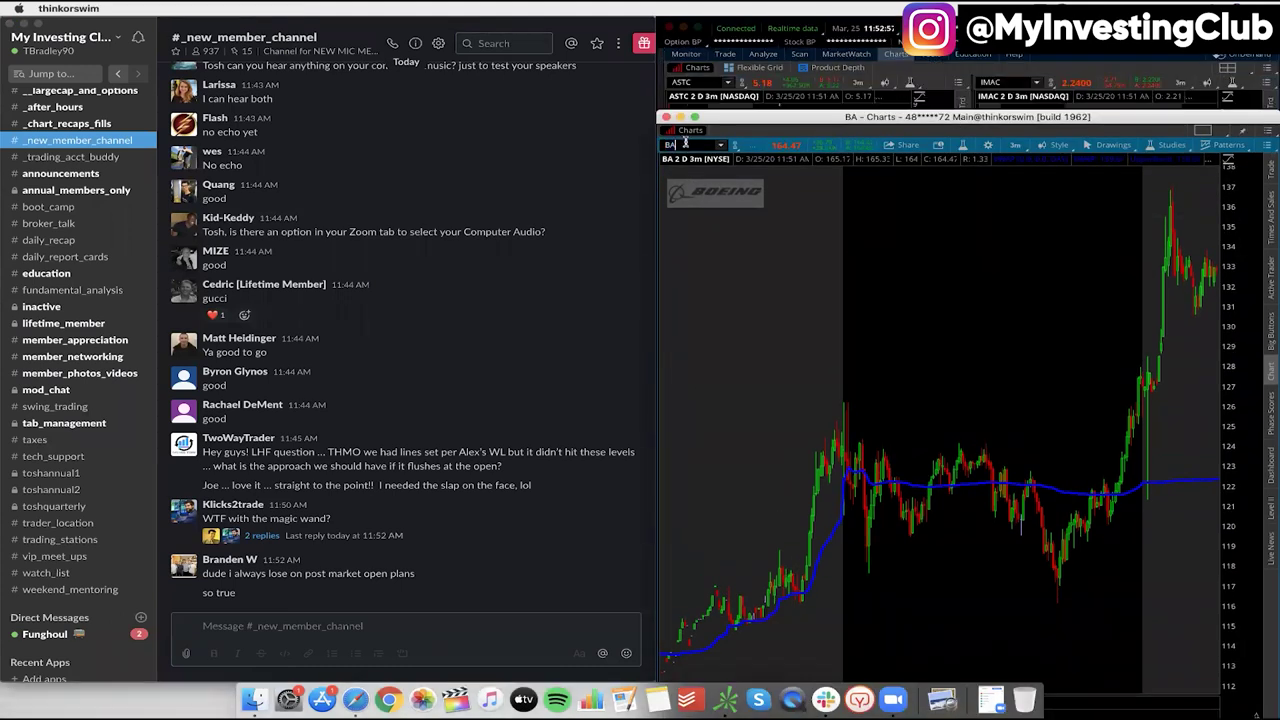
{"action": "type", "text": "TTOO"}
{"action": "key", "text": "Return"}
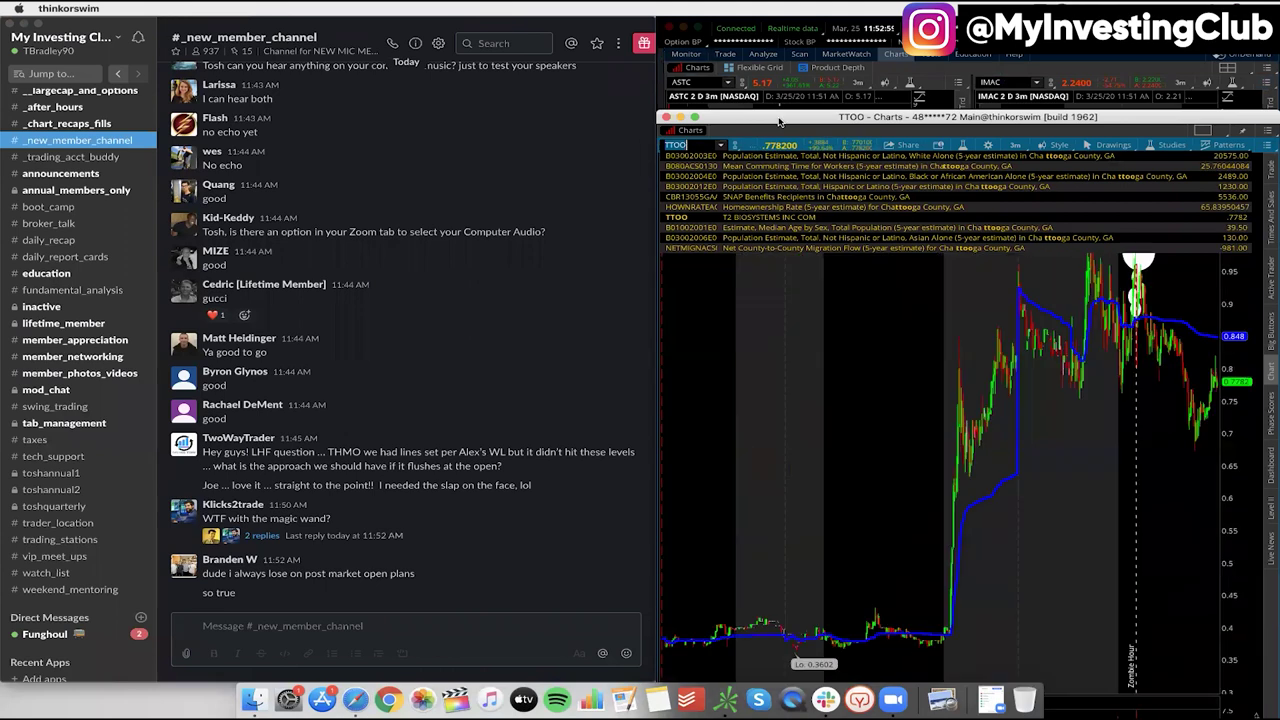
{"action": "left_click_drag", "start_coordinate": [846, 122], "coordinate": [846, 28]}
{"action": "left_click", "coordinate": [908, 217]}
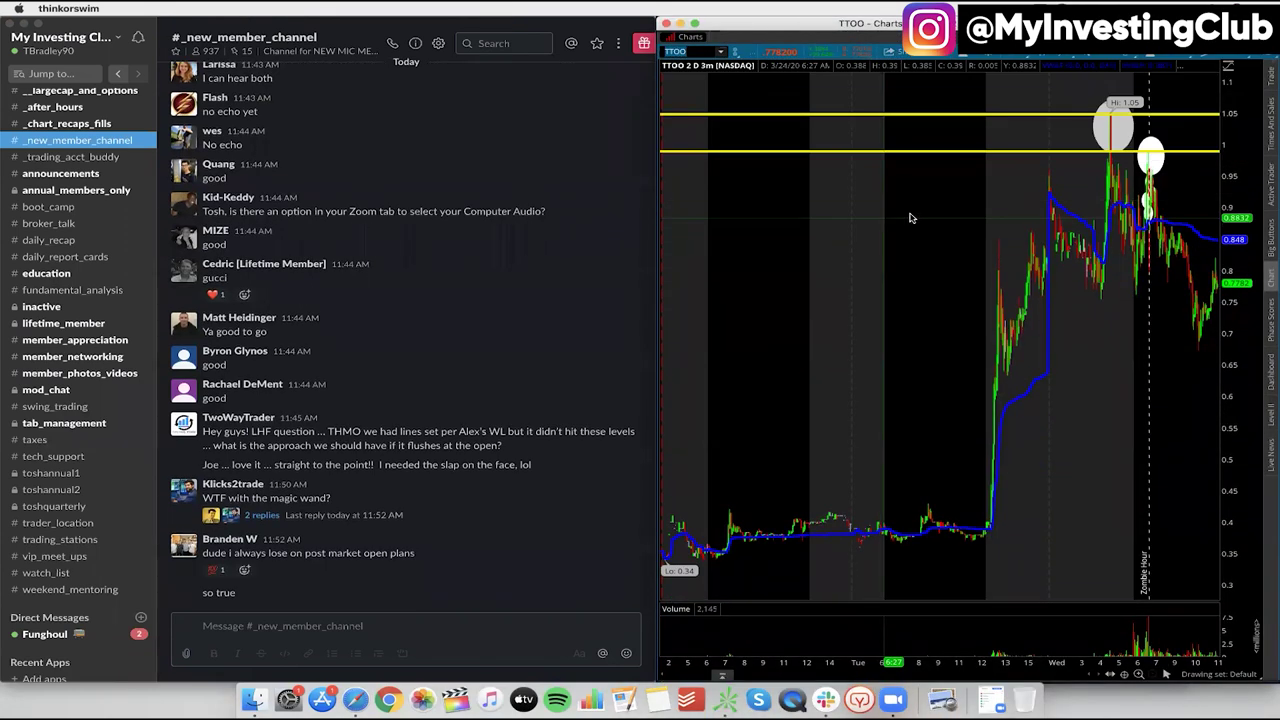
{"action": "scroll", "coordinate": [959, 209], "scroll_direction": "up", "scroll_amount": 3}
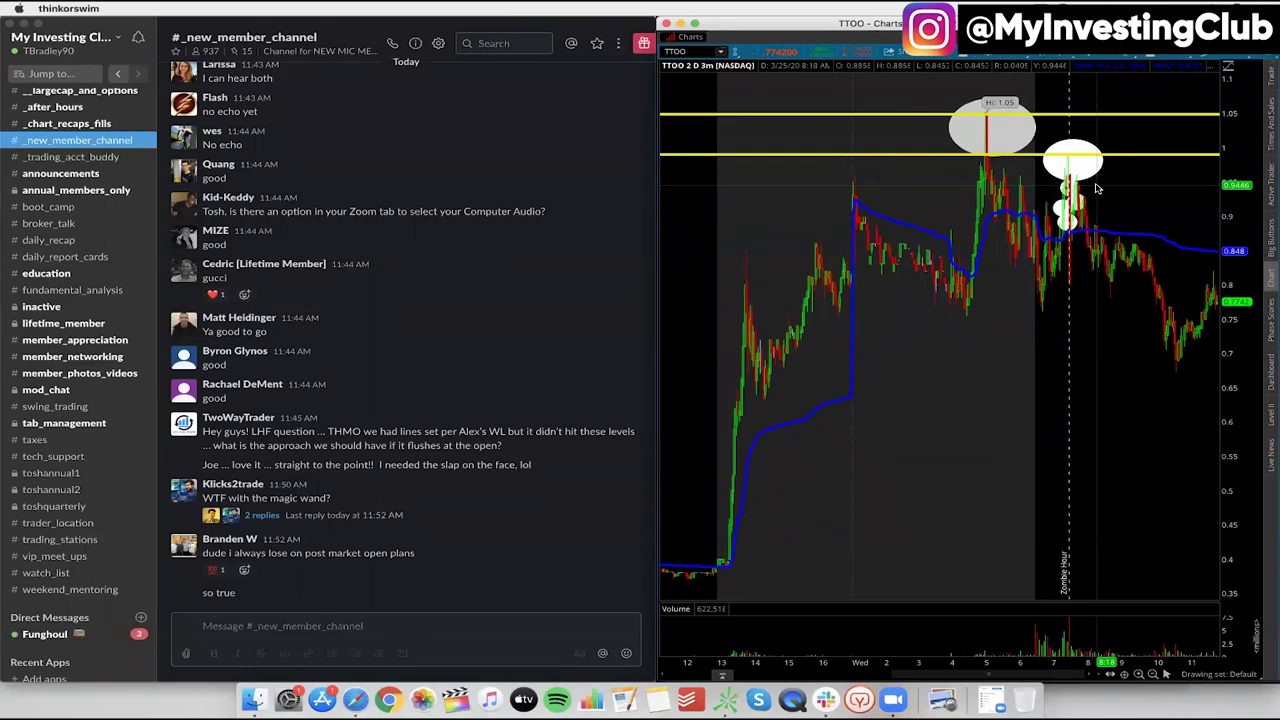
Remove the cluster of small white ellipses beneath the larger white ellipse around the March 25 morning peak on the TTOO chart
{"action": "right_click", "coordinate": [1069, 222]}
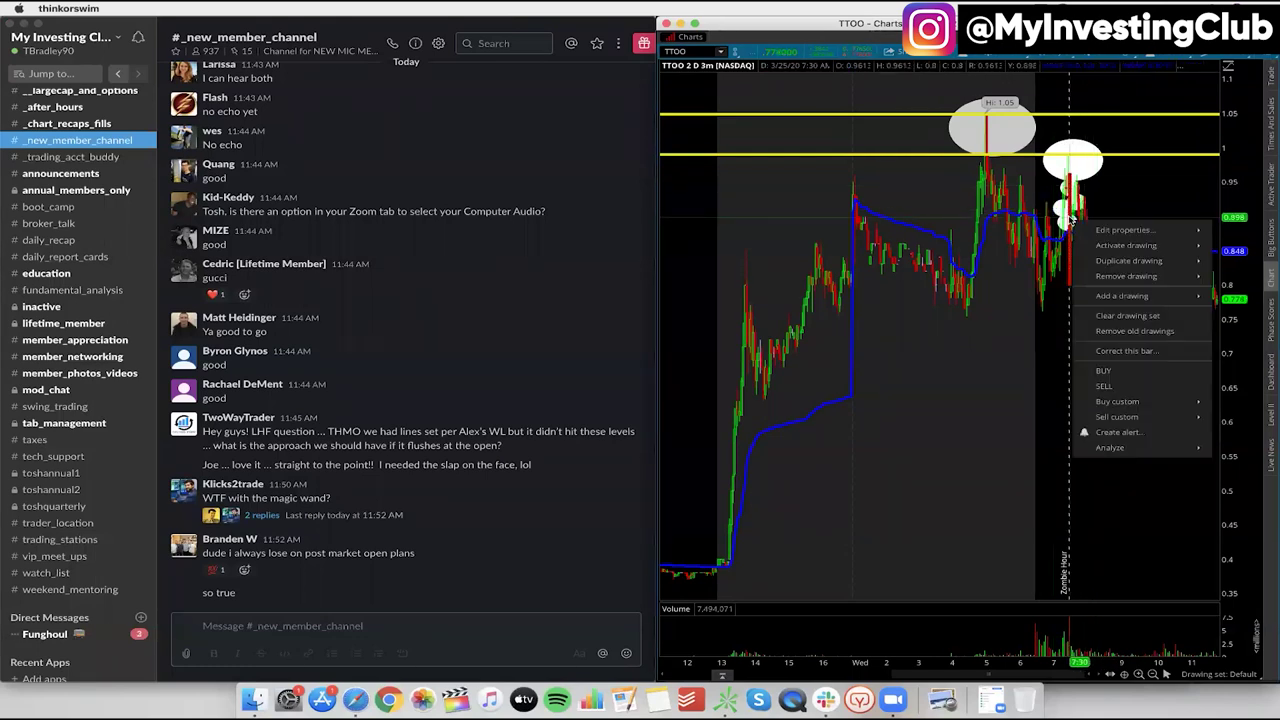
{"action": "mouse_move", "coordinate": [1112, 277]}
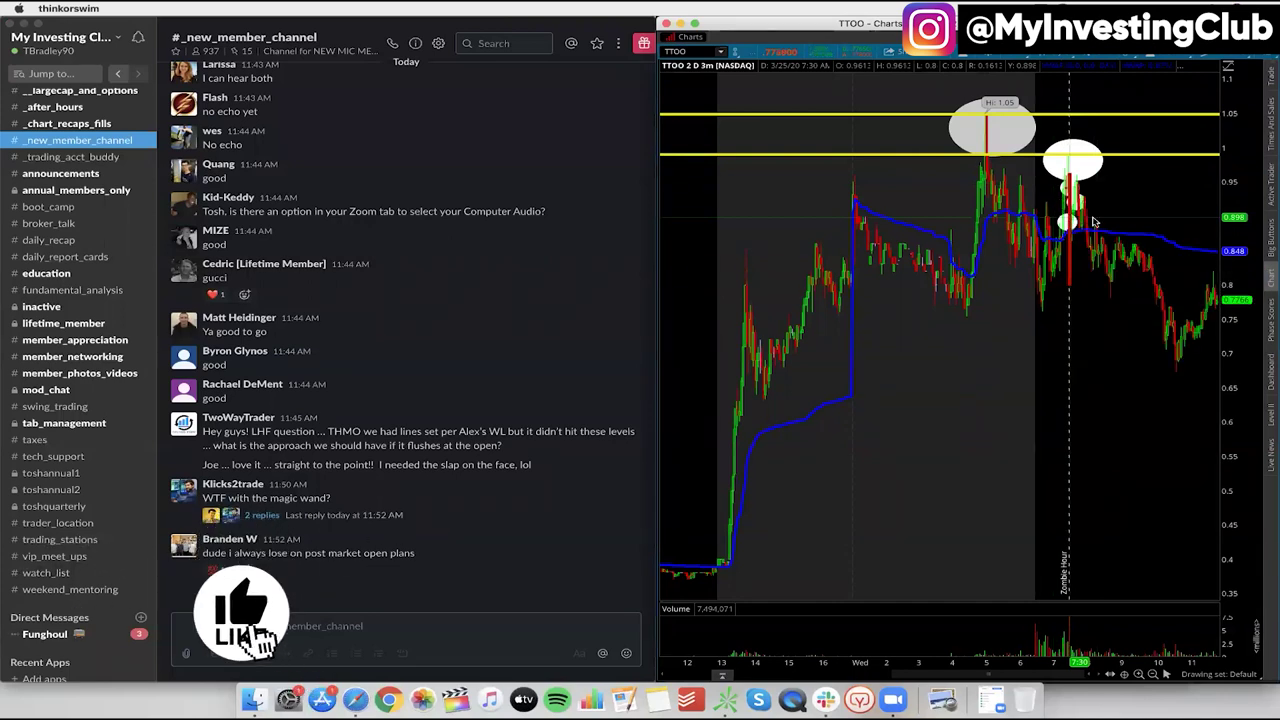
{"action": "left_click", "coordinate": [1240, 276]}
{"action": "right_click", "coordinate": [1069, 222]}
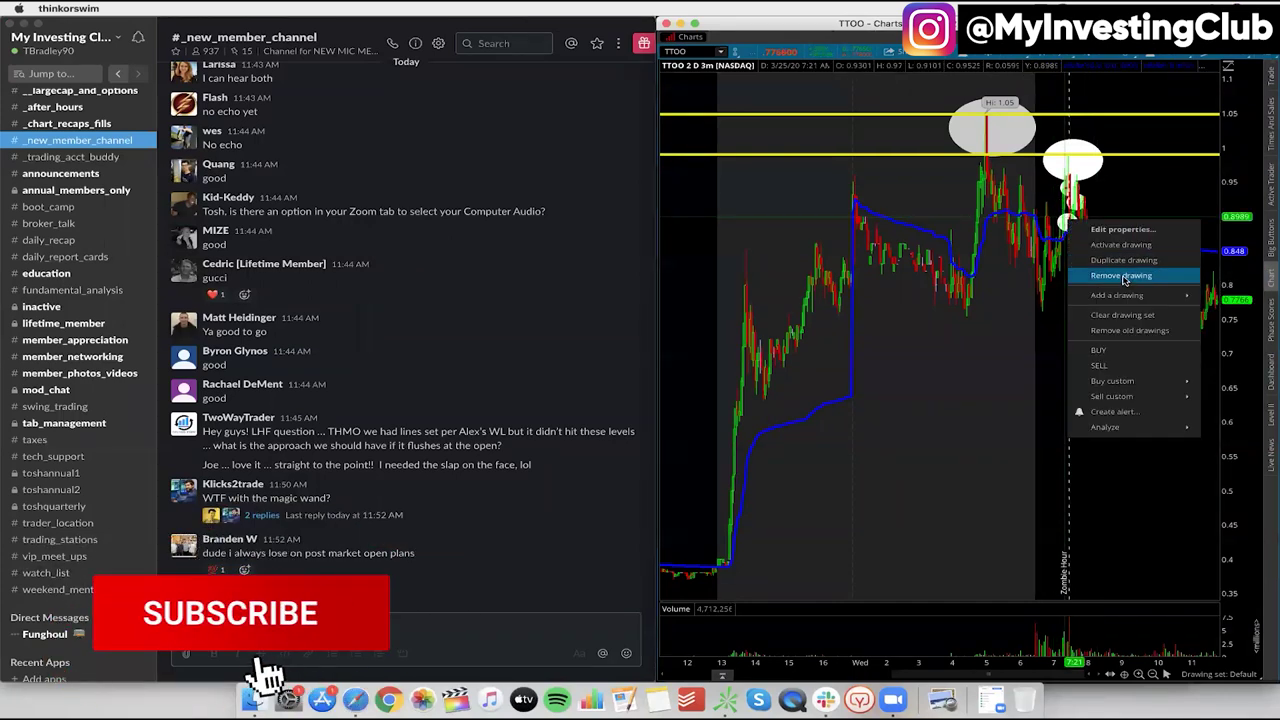
{"action": "left_click", "coordinate": [1095, 205]}
{"action": "right_click", "coordinate": [1094, 210]}
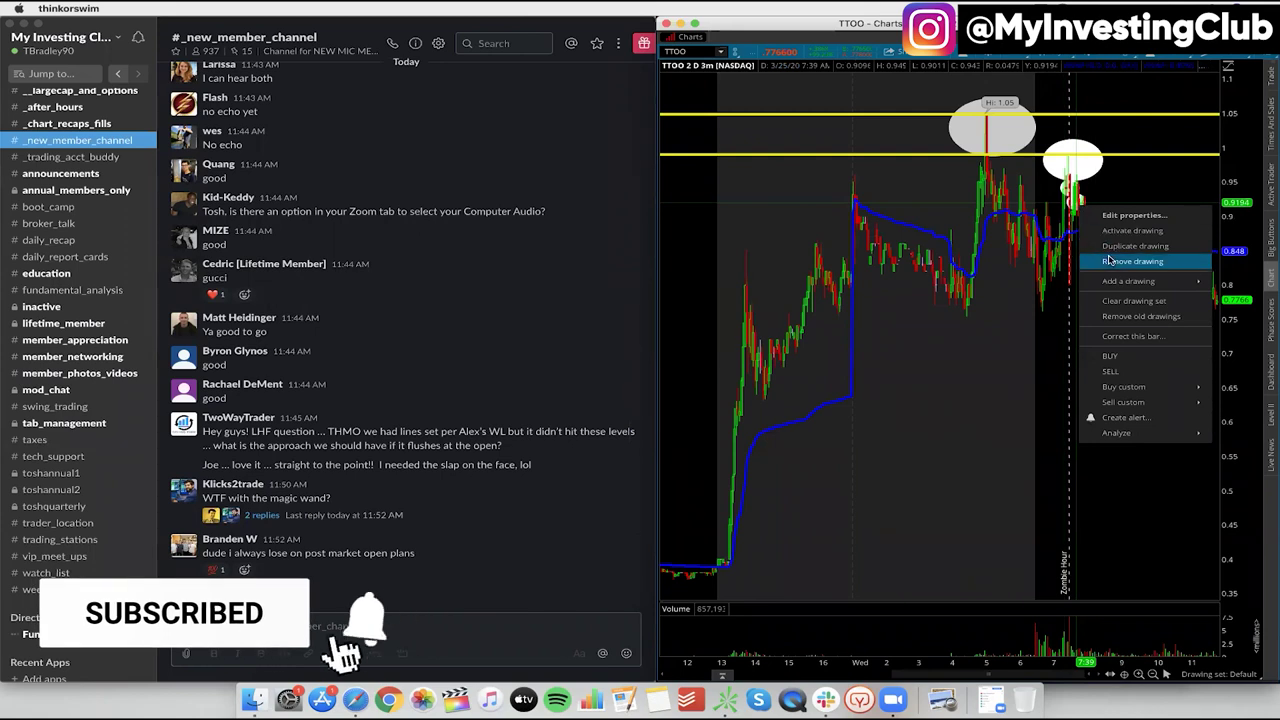
{"action": "left_click", "coordinate": [1093, 228]}
{"action": "right_click", "coordinate": [1071, 199]}
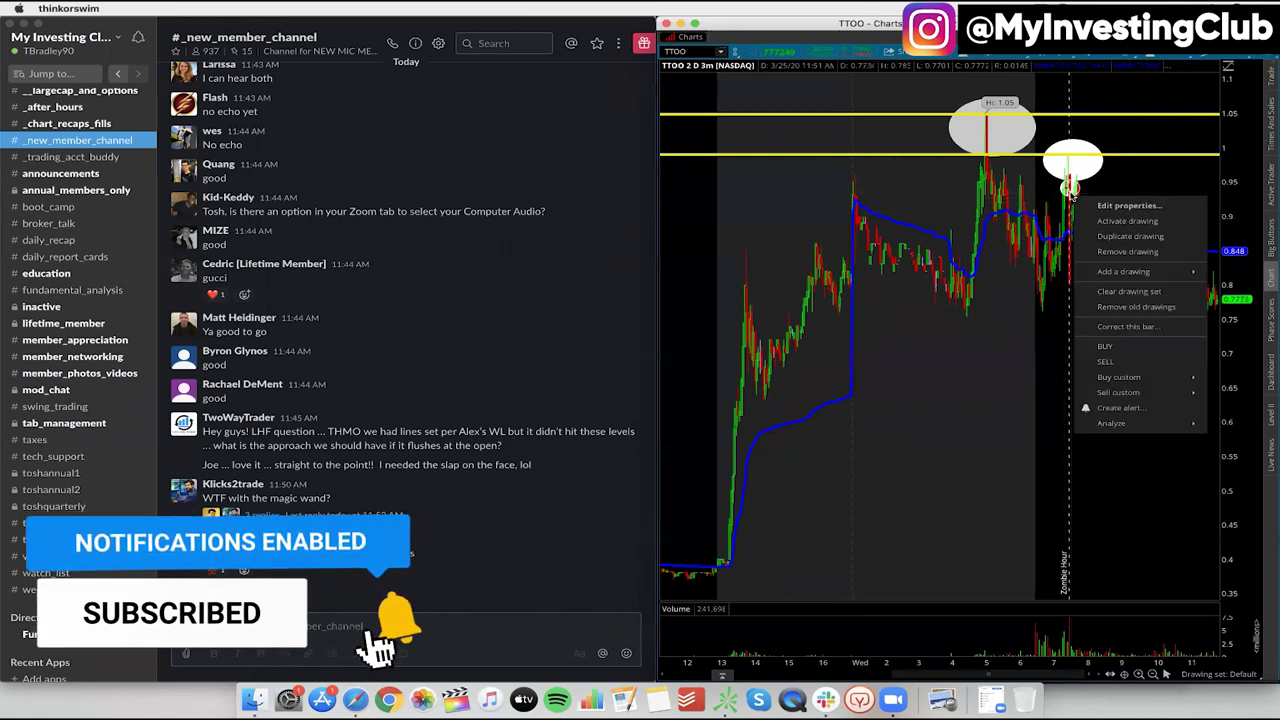
{"action": "left_click", "coordinate": [1103, 251]}
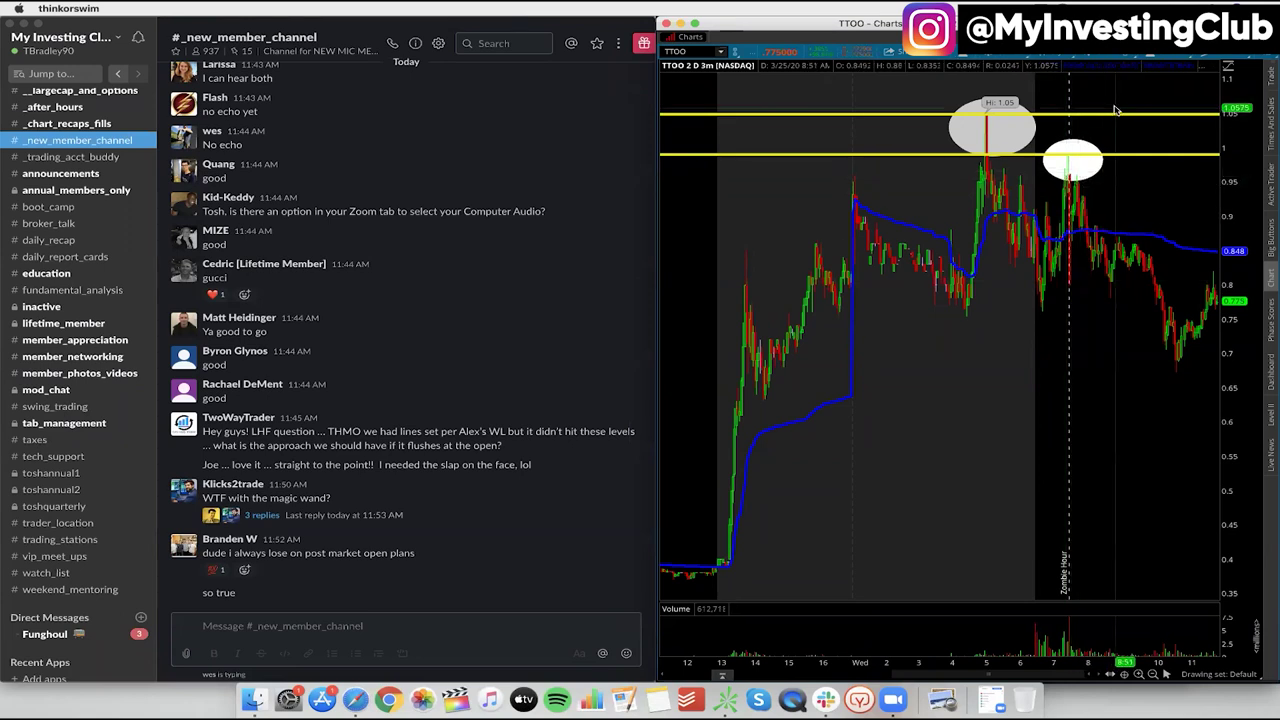
Place a copy of the white ellipse over the pullback just after the March 25 open, and remove that copy
{"action": "left_click", "coordinate": [1064, 167]}
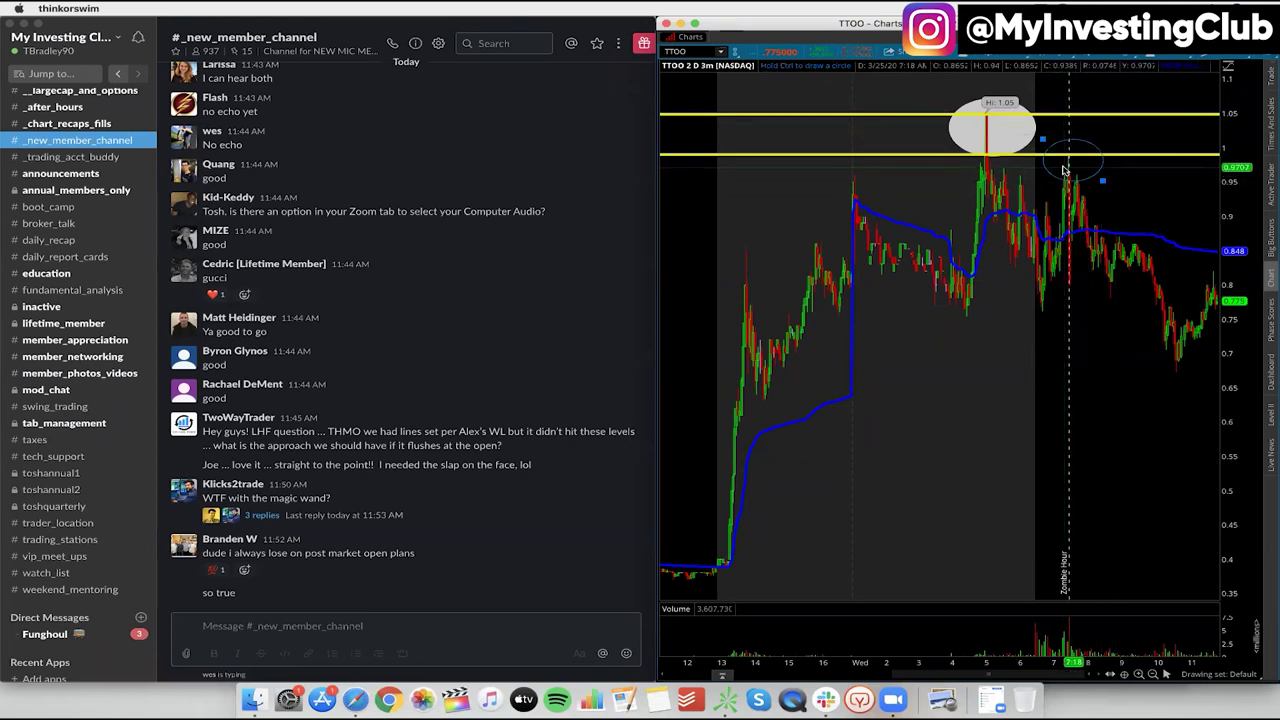
{"action": "left_click_drag", "start_coordinate": [1015, 236], "coordinate": [1074, 275]}
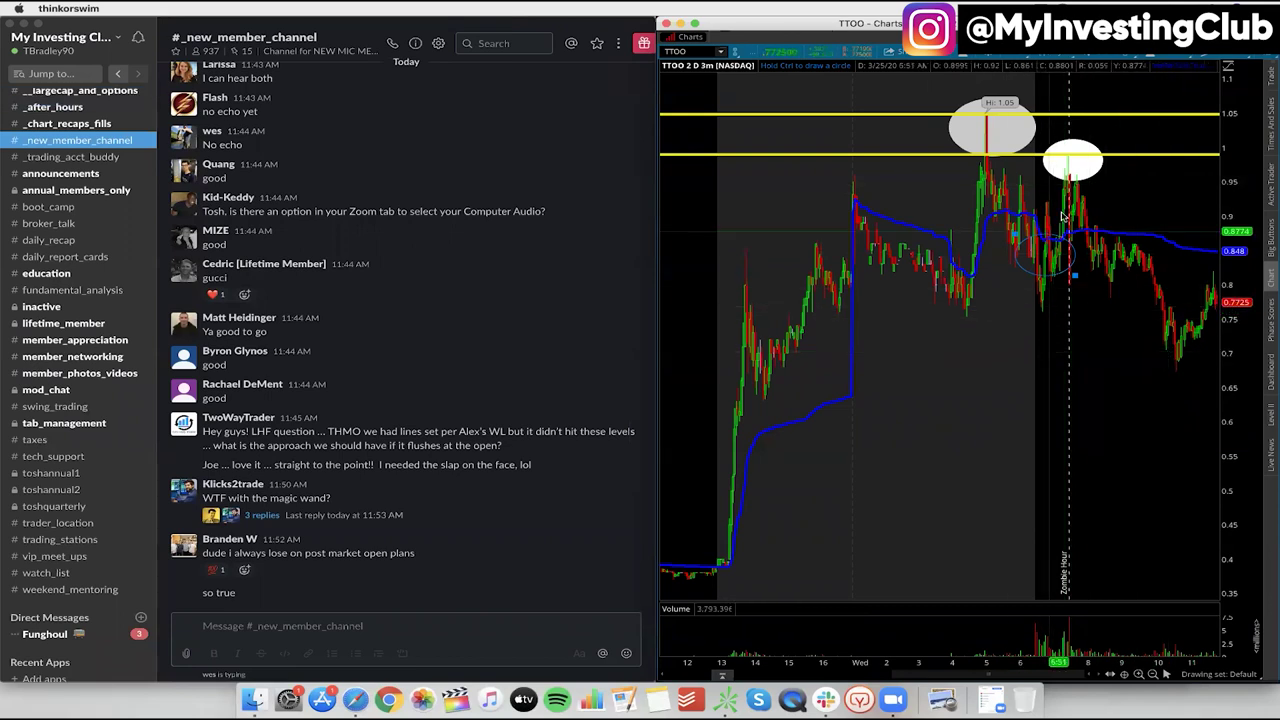
{"action": "right_click", "coordinate": [1052, 263]}
{"action": "left_click", "coordinate": [1084, 318]}
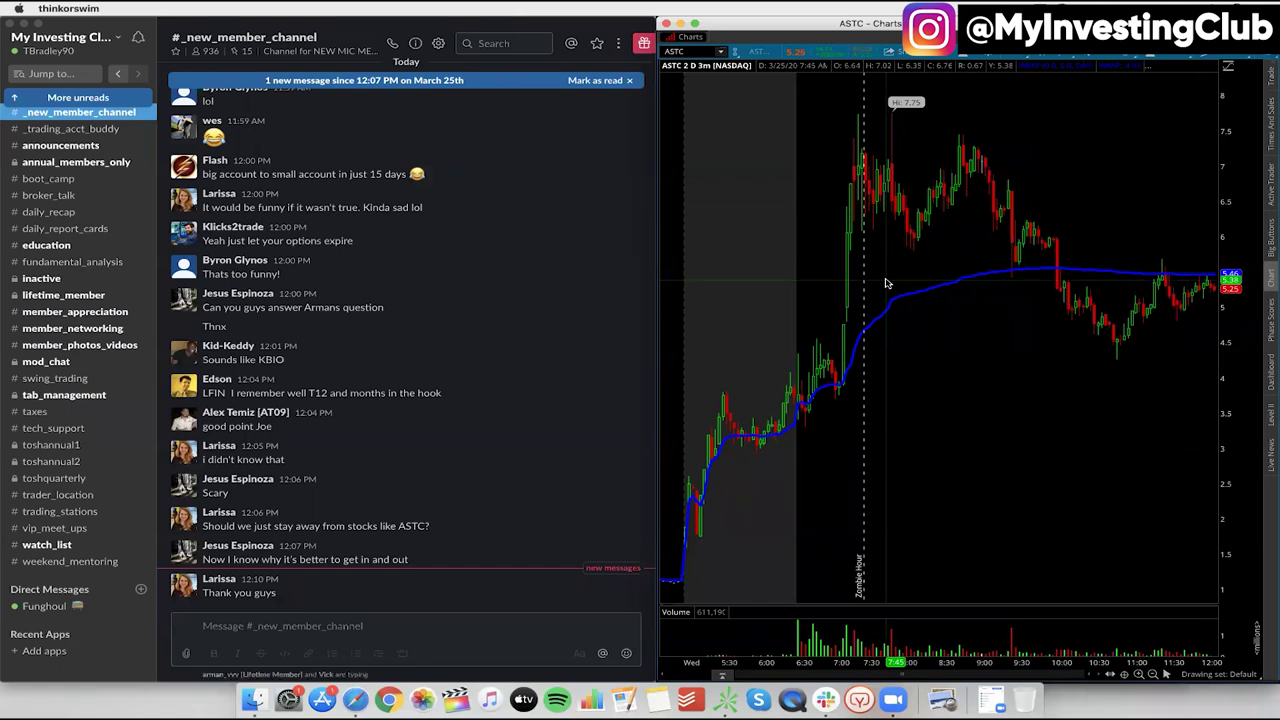
Load the symbol T in the detached chart and focus on its March 25 premarket and regular session
{"action": "left_click", "coordinate": [697, 52]}
{"action": "type", "text": "T"}
{"action": "key", "text": "Return"}
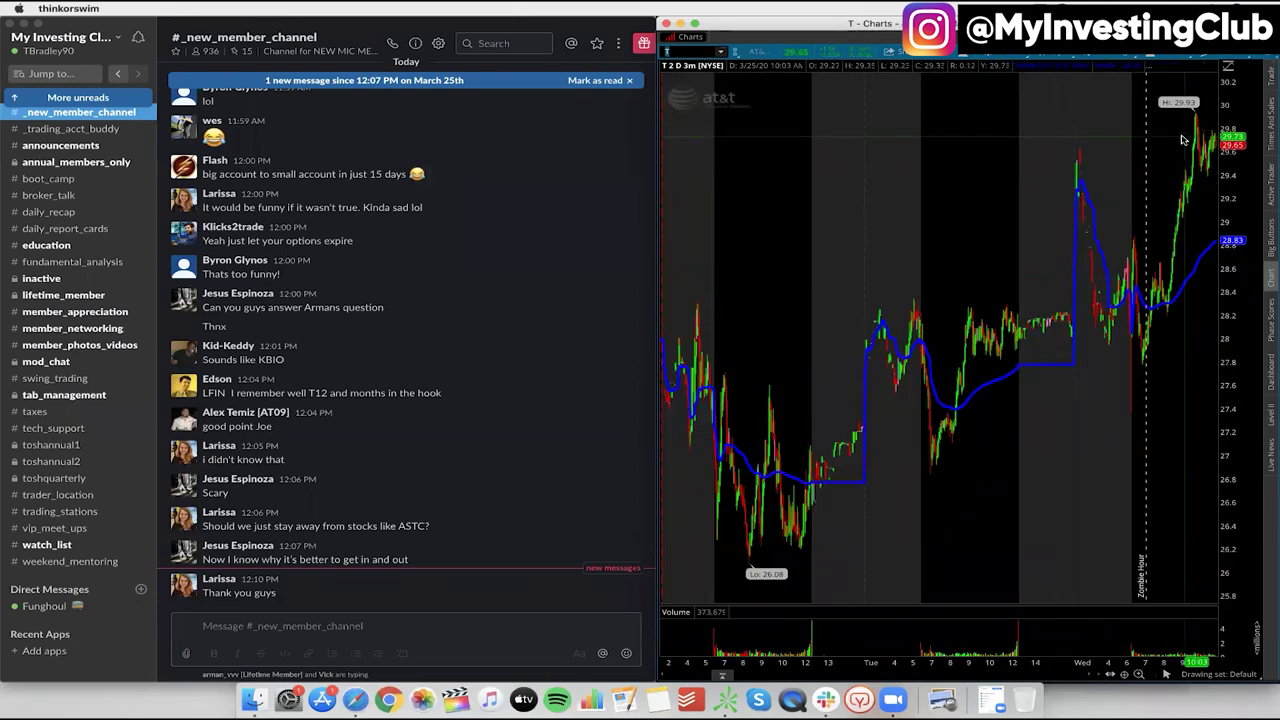
{"action": "left_click_drag", "start_coordinate": [1035, 200], "coordinate": [1250, 205]}
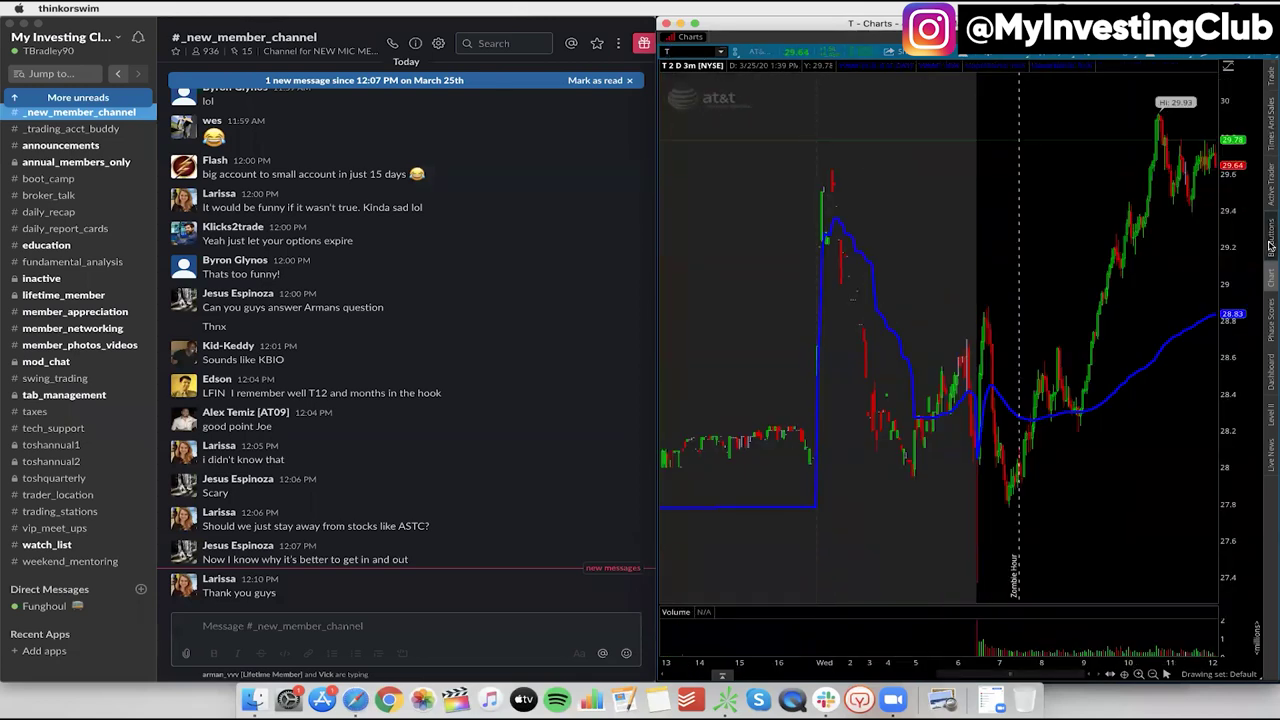
Show the quick market-order controls beside the T chart and raise the order quantity to 4,100
{"action": "left_click", "coordinate": [1271, 246]}
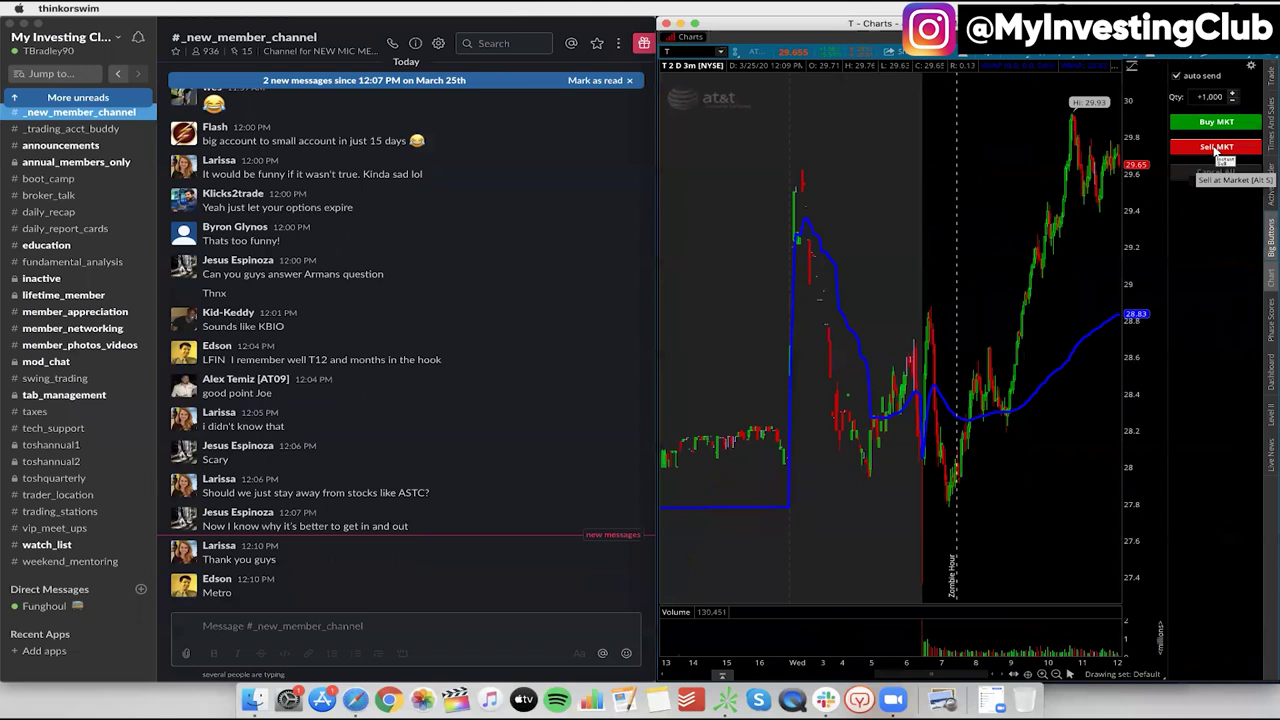
{"action": "left_click", "coordinate": [1234, 93]}
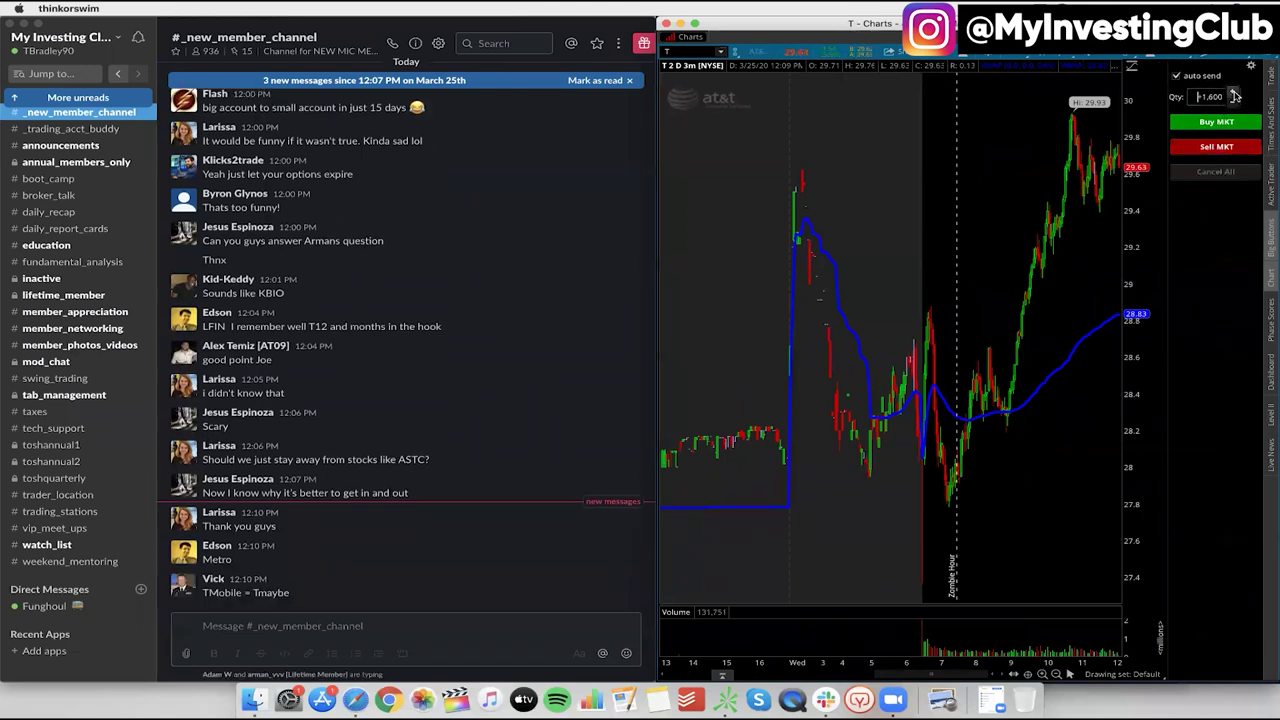
{"action": "left_click", "coordinate": [1236, 93]}
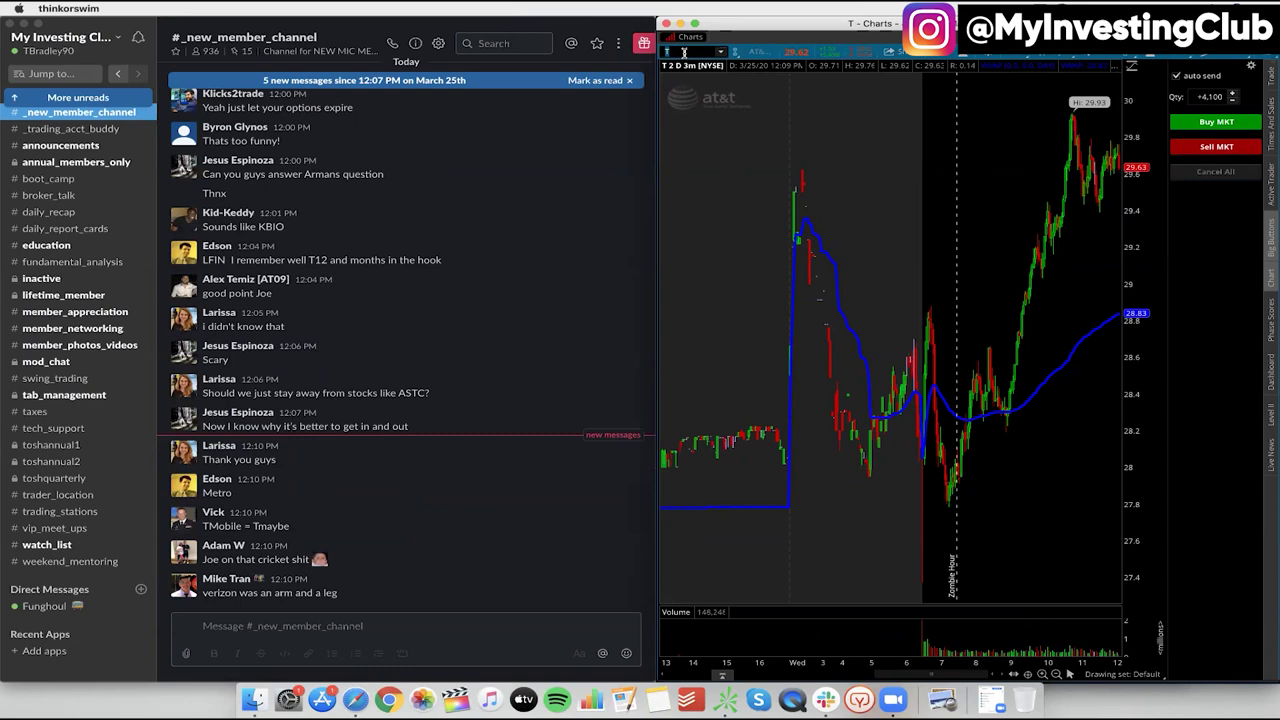
Switch the chart to TMUS and bring the March 25 run-up into close view
{"action": "left_click", "coordinate": [684, 52]}
{"action": "type", "text": "TMUS"}
{"action": "key", "text": "Return"}
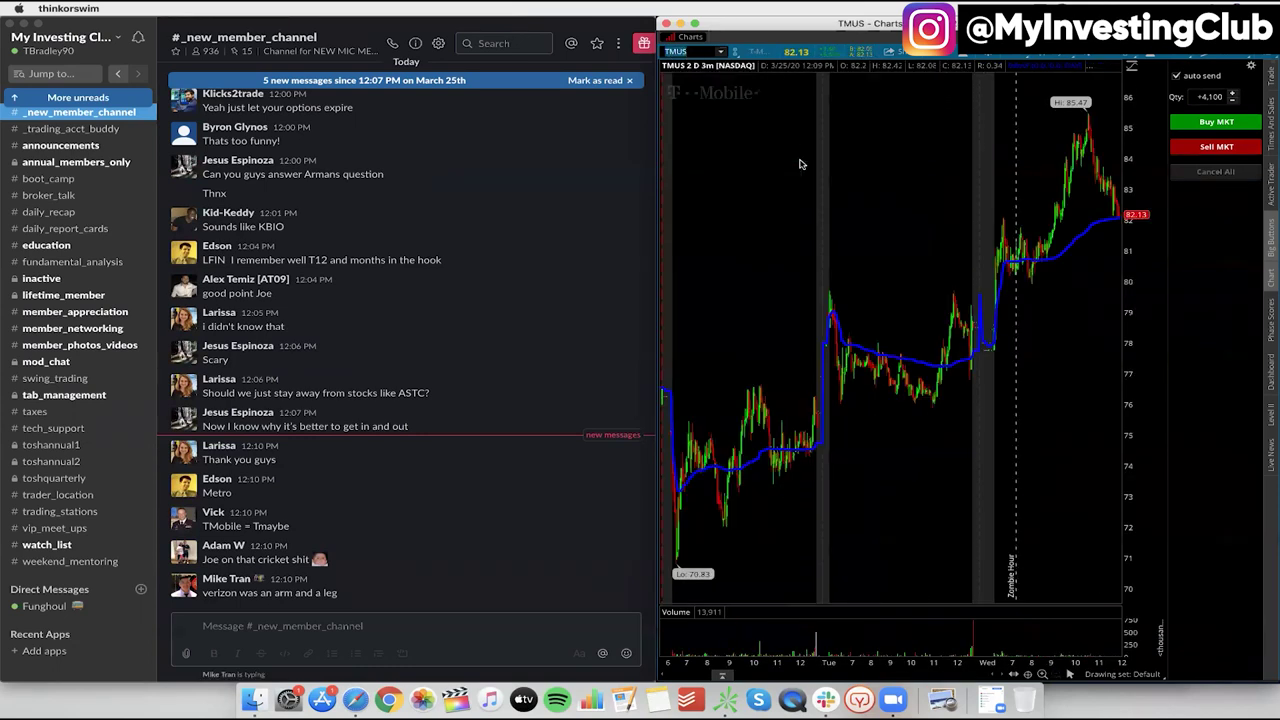
{"action": "left_click_drag", "start_coordinate": [897, 191], "coordinate": [1140, 200]}
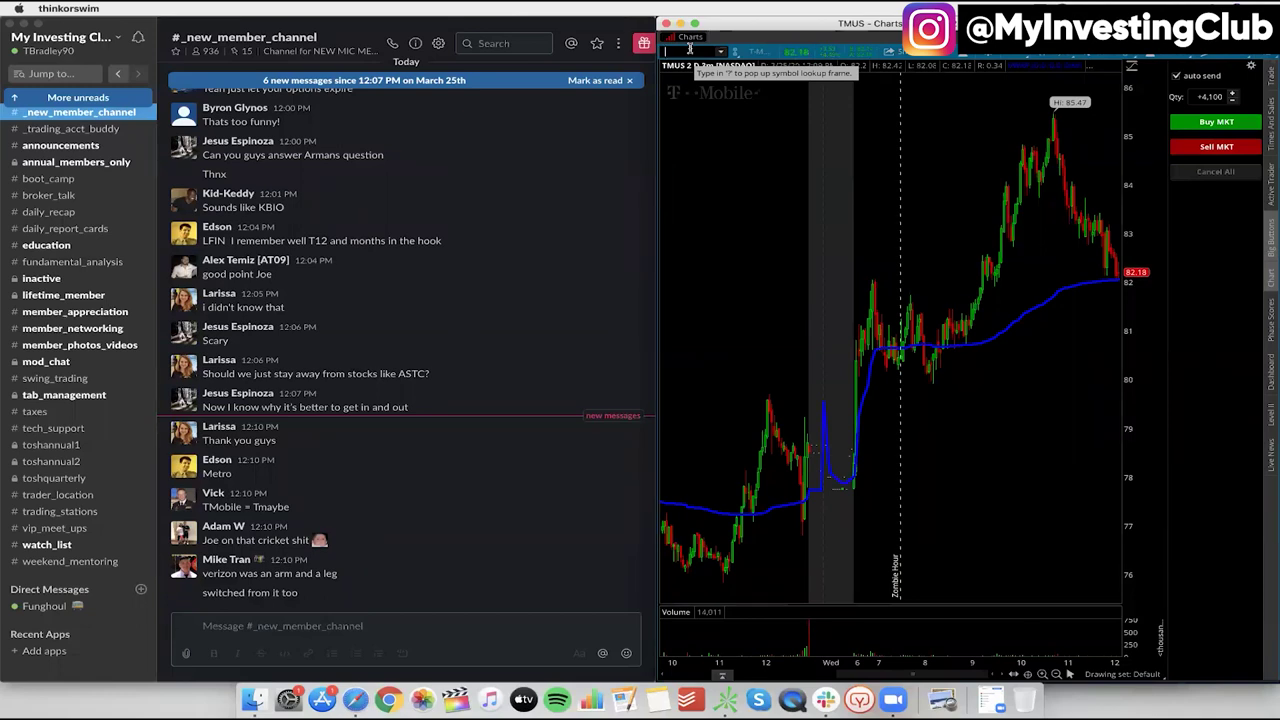
Switch the chart to SPY, hide the market-order controls, and focus on the March 25 premarket and regular session
{"action": "key", "text": "Return"}
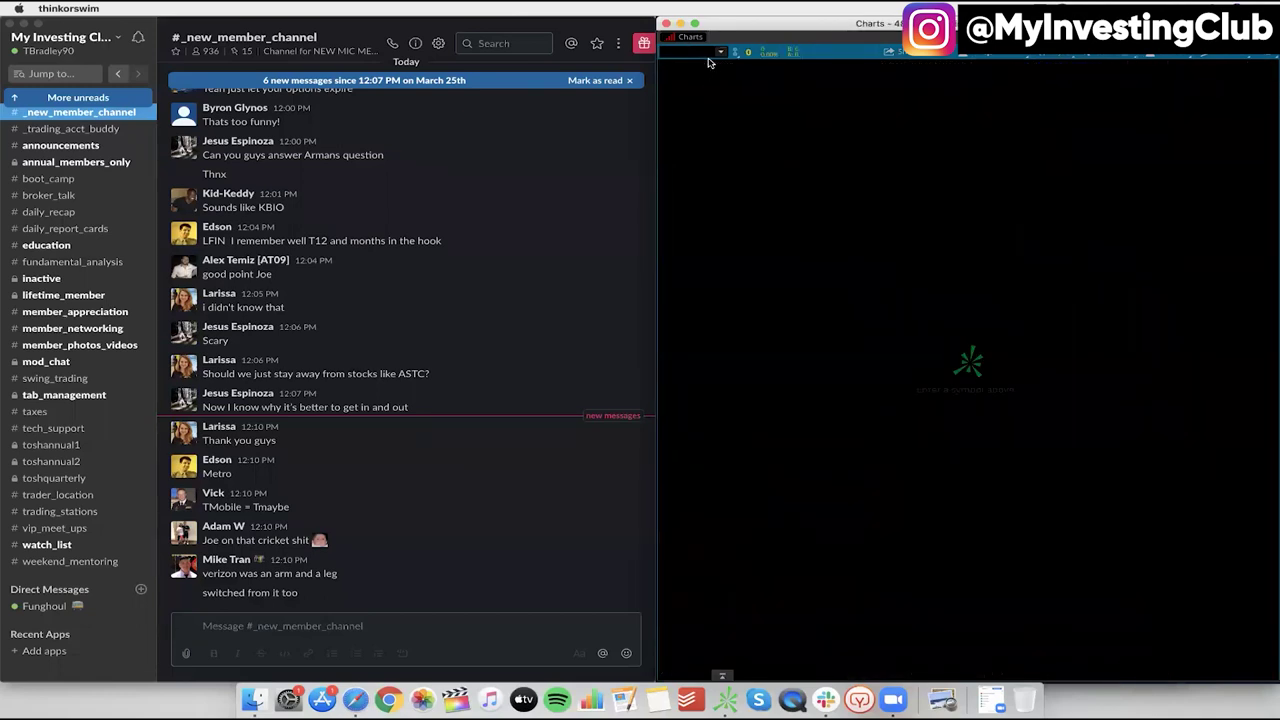
{"action": "type", "text": "SPY"}
{"action": "key", "text": "Return"}
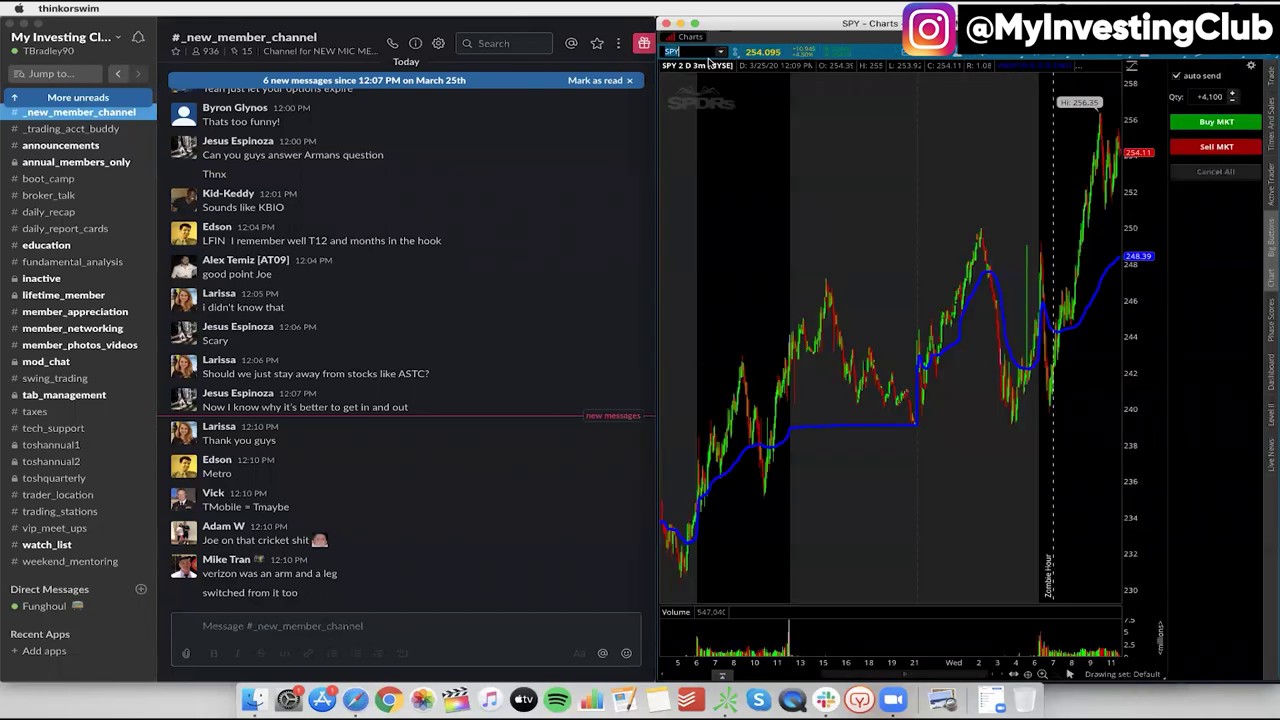
{"action": "left_click", "coordinate": [1272, 240]}
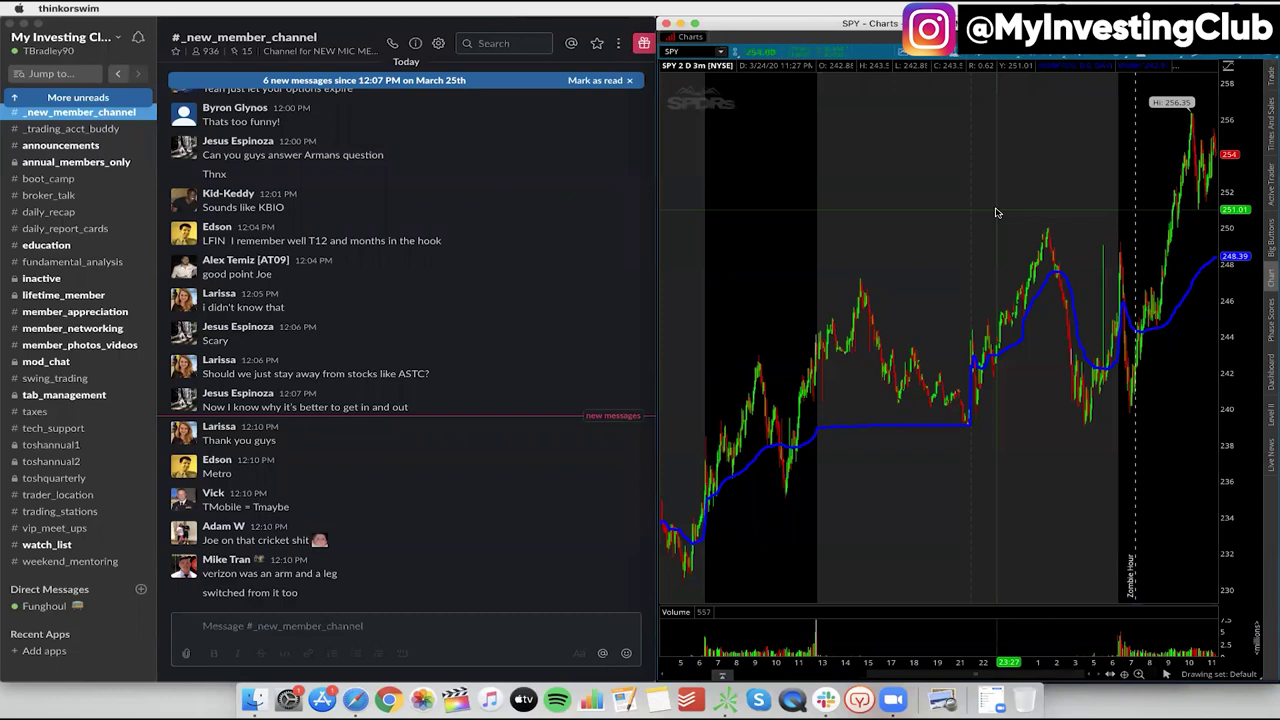
{"action": "left_click_drag", "start_coordinate": [1212, 240], "coordinate": [959, 257]}
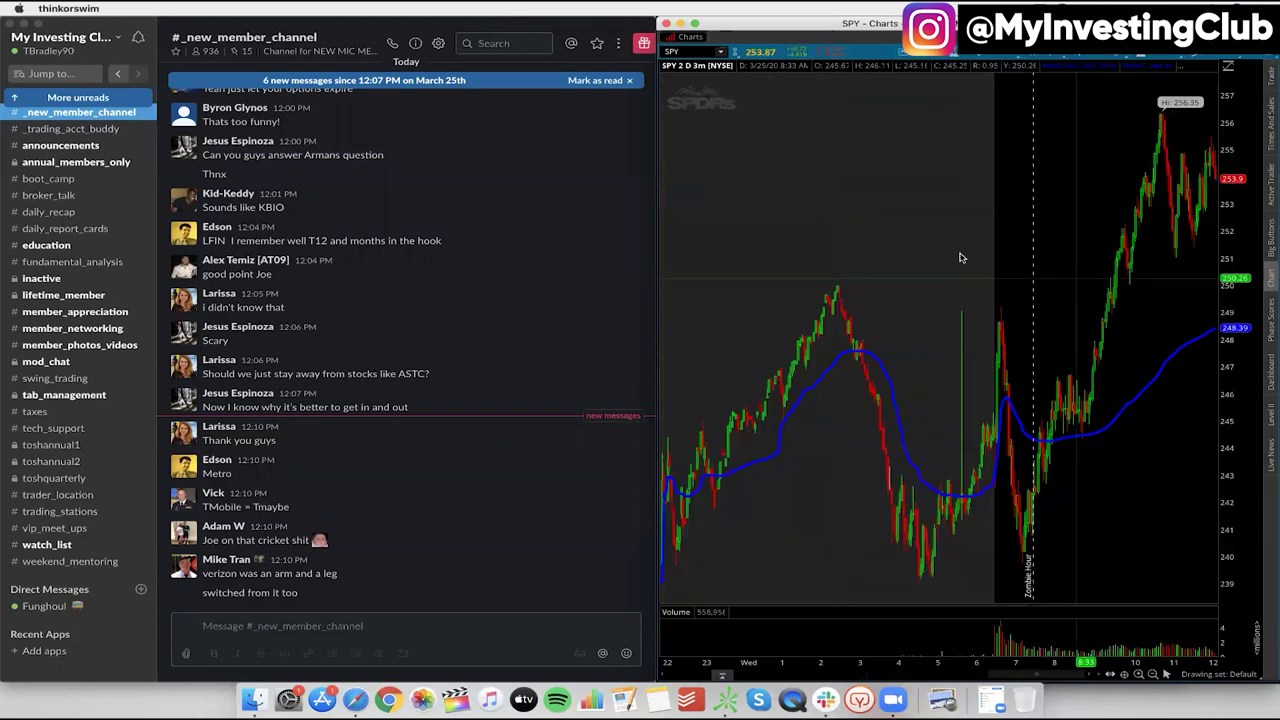